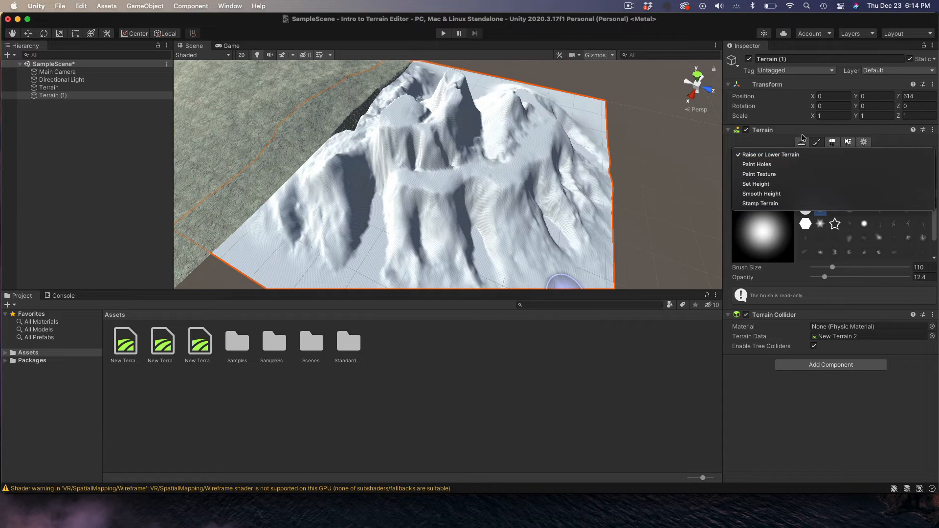
- Switch the Terrain (1) tool from Raise or Lower Terrain to Paint Texture
{"action": "left_click", "coordinate": [802, 137]}
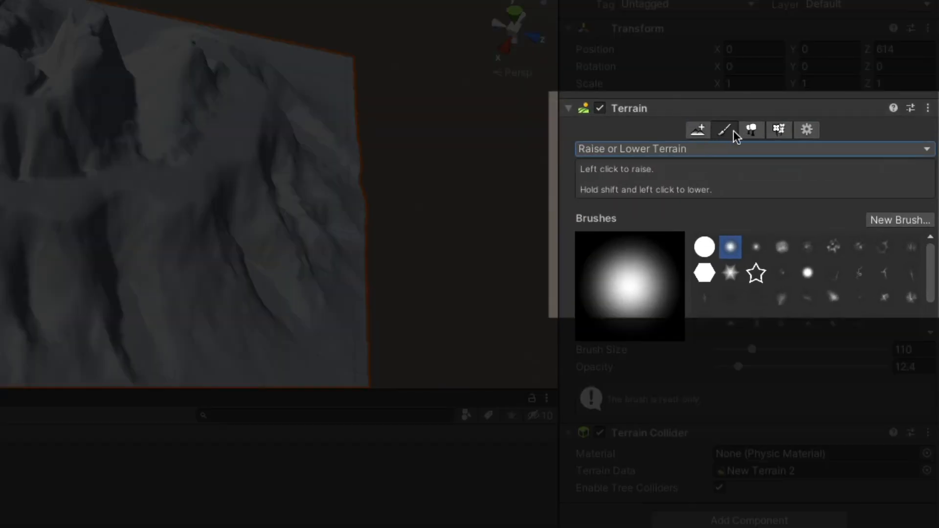
{"action": "left_click", "coordinate": [770, 148]}
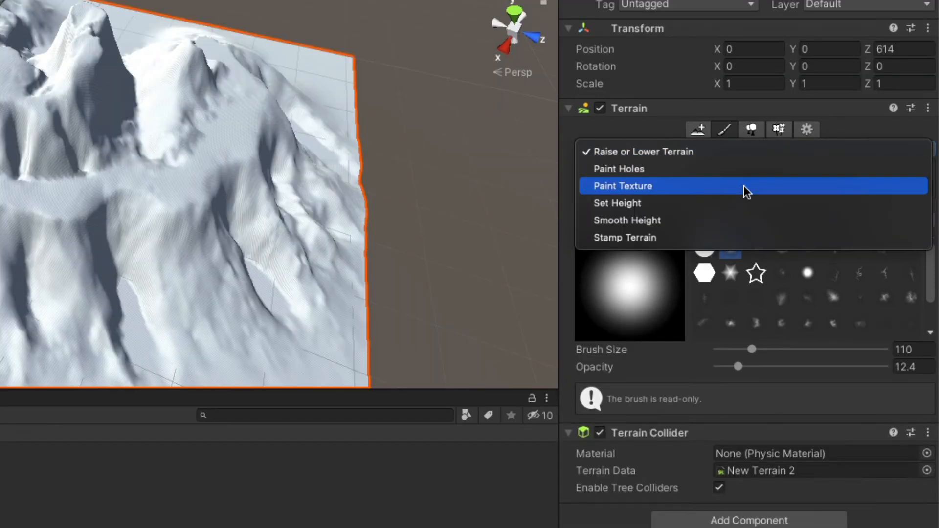
{"action": "left_click", "coordinate": [742, 186]}
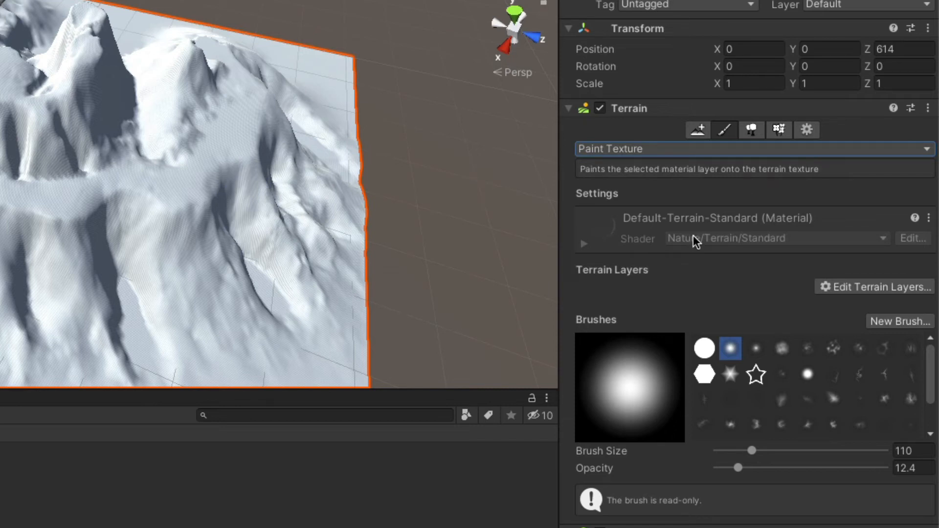
- Add the existing dirt terrain layer to Terrain (1) as its base texture
{"action": "left_click", "coordinate": [873, 289]}
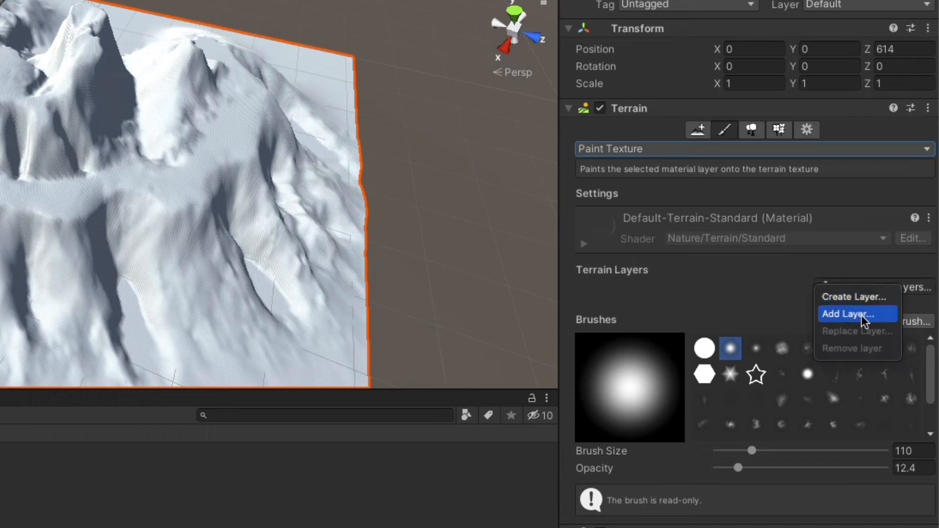
{"action": "left_click", "coordinate": [864, 321]}
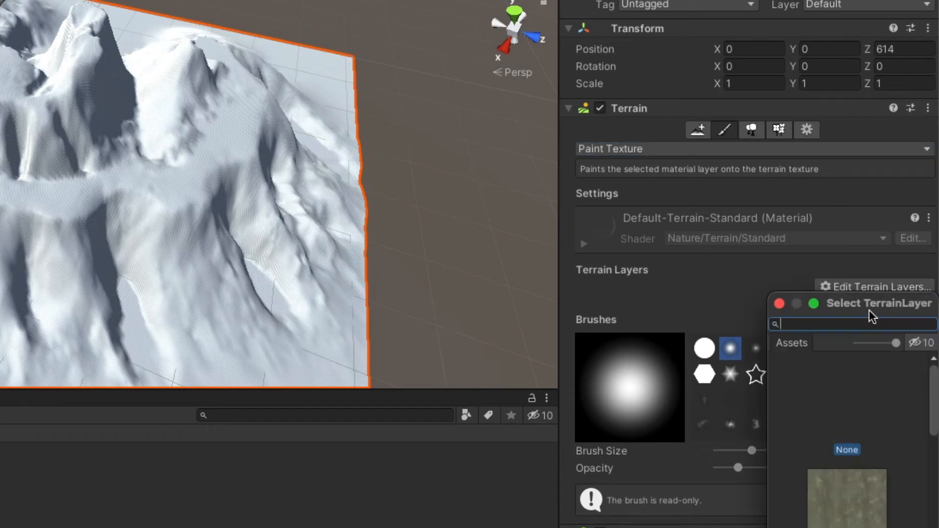
{"action": "left_click_drag", "start_coordinate": [870, 313], "coordinate": [544, 82]}
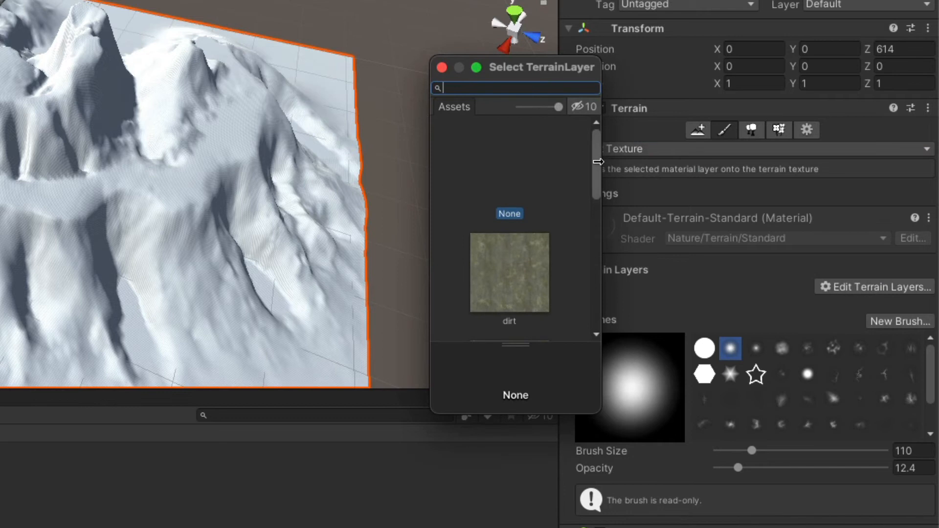
{"action": "left_click", "coordinate": [589, 166]}
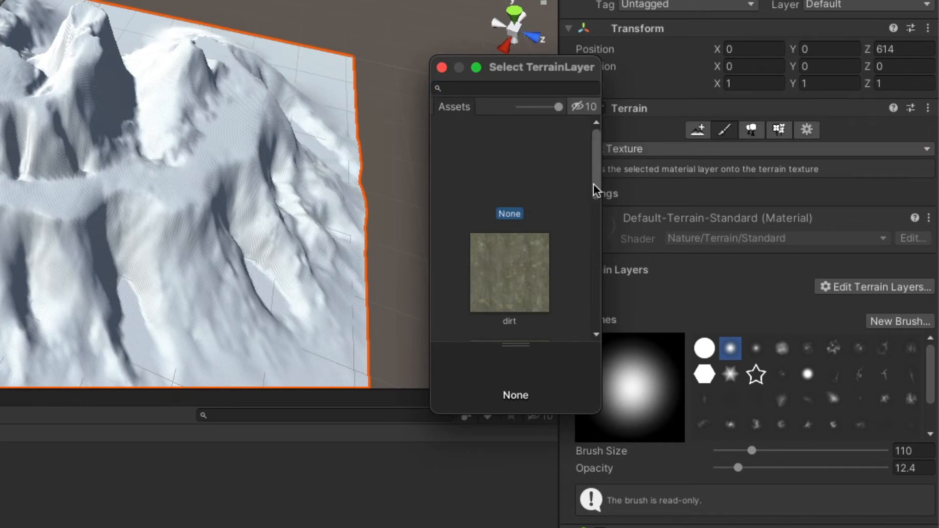
{"action": "mouse_move", "coordinate": [594, 184]}
{"action": "left_mouse_down"}
{"action": "mouse_move", "coordinate": [591, 327]}
{"action": "mouse_move", "coordinate": [598, 183]}
{"action": "left_mouse_up"}
{"action": "left_click", "coordinate": [516, 271]}
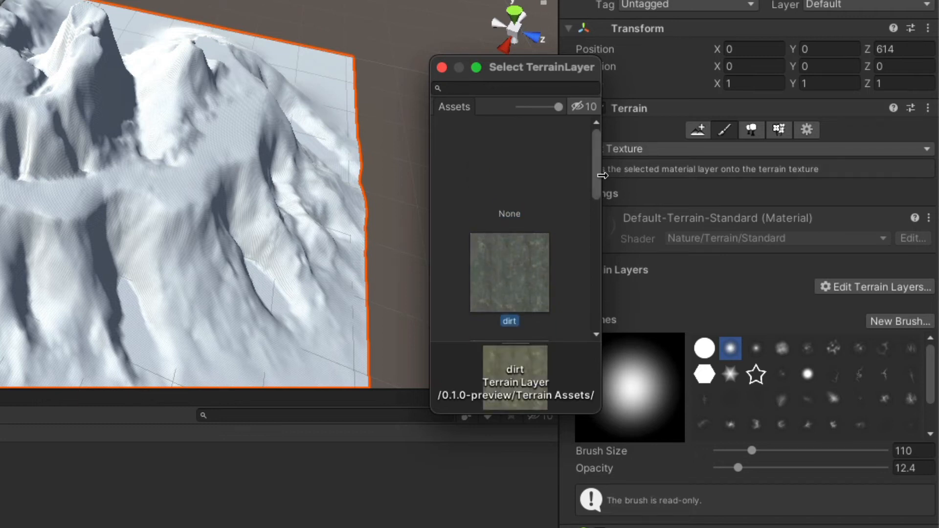
{"action": "left_click", "coordinate": [441, 67]}
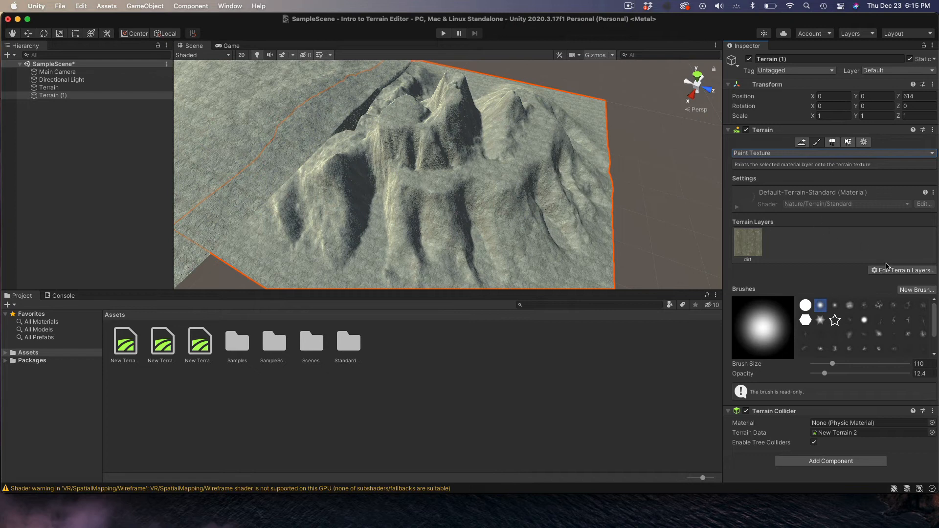
- Add the existing moss terrain layer to the terrain's layer palette
{"action": "left_click", "coordinate": [885, 269]}
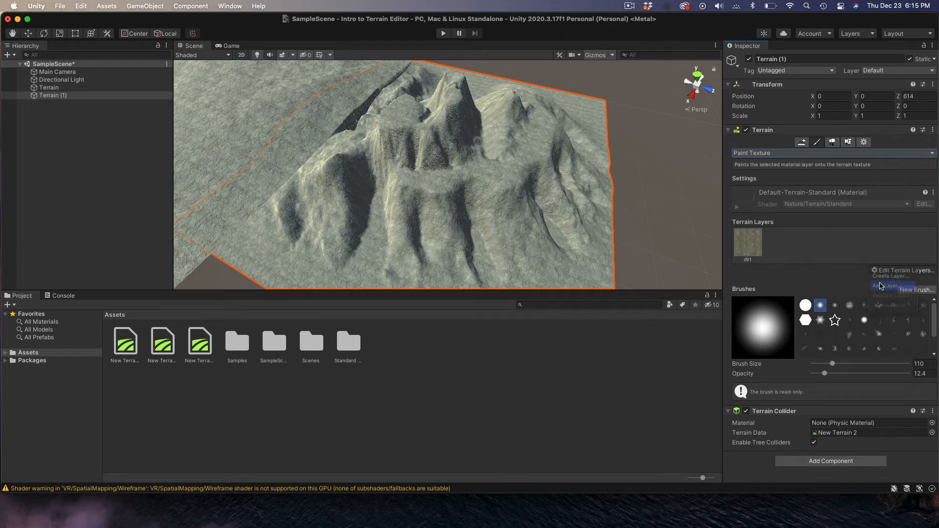
{"action": "left_click", "coordinate": [881, 287]}
{"action": "left_click_drag", "start_coordinate": [889, 282], "coordinate": [718, 113]}
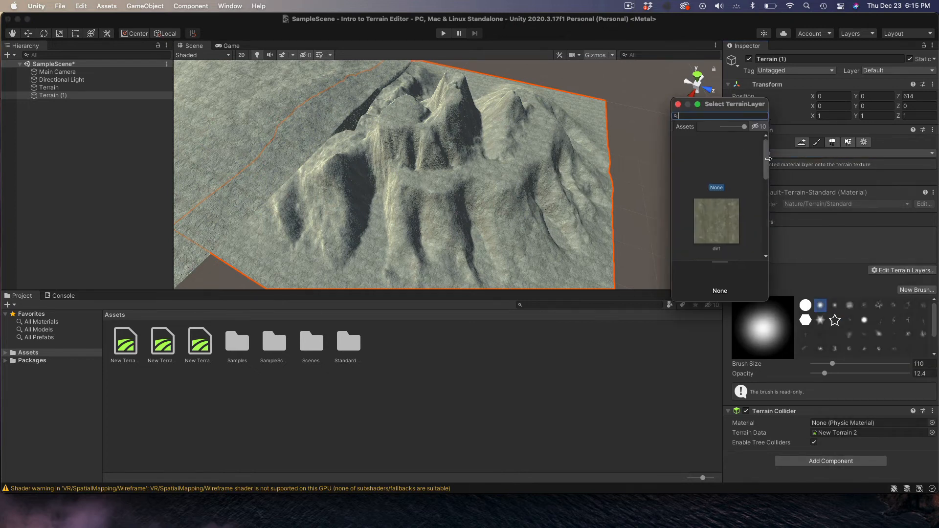
{"action": "scroll", "coordinate": [715, 195], "scroll_direction": "down", "scroll_amount": 3}
{"action": "left_click", "coordinate": [709, 199]}
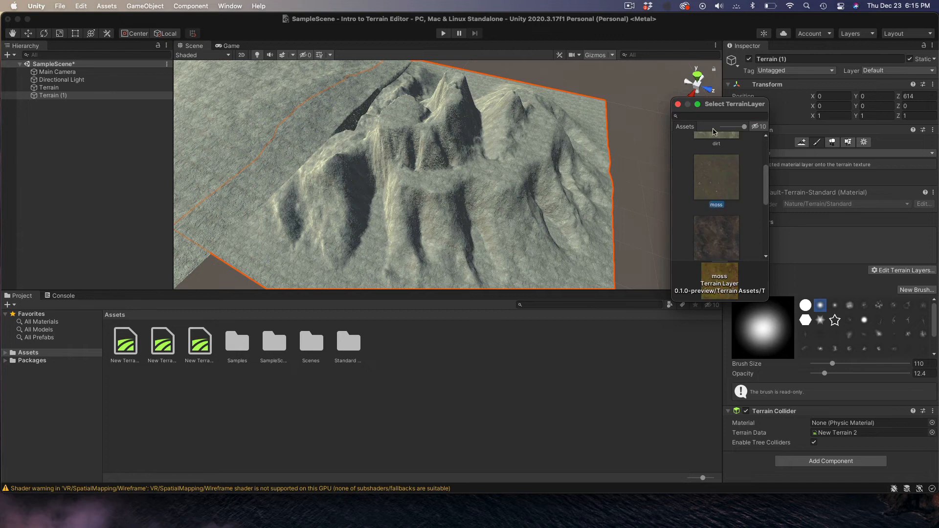
{"action": "left_click", "coordinate": [678, 104]}
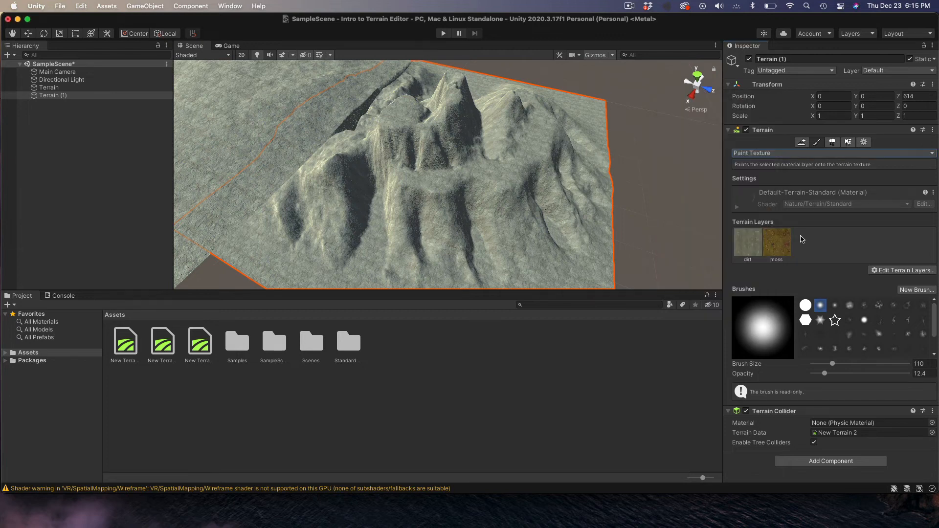
- Add the existing rock terrain layer to the terrain's layer palette
{"action": "left_click", "coordinate": [875, 272]}
{"action": "left_click", "coordinate": [888, 286]}
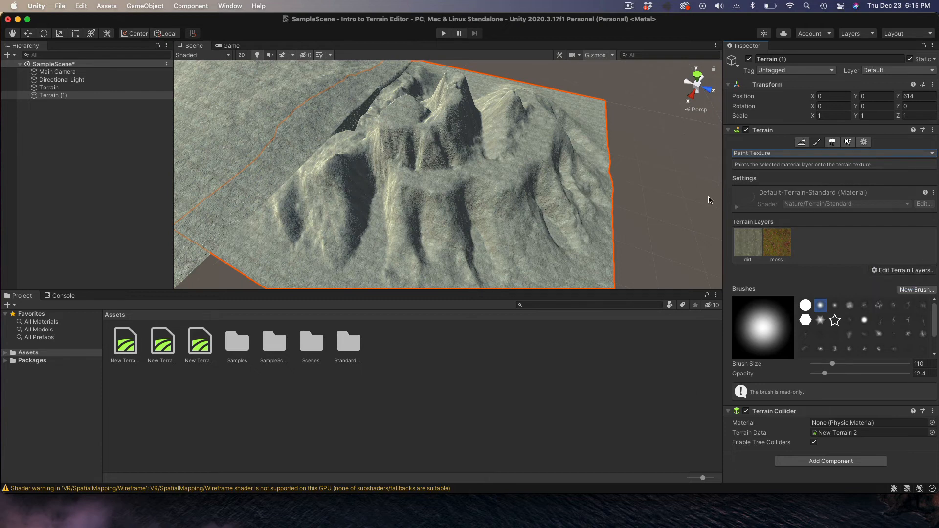
{"action": "left_click_drag", "start_coordinate": [801, 242], "coordinate": [802, 281]}
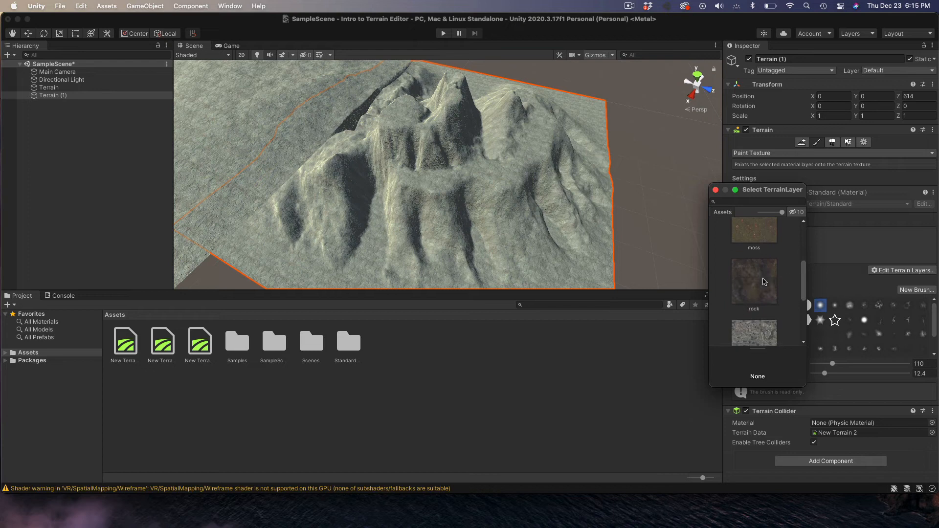
{"action": "left_click", "coordinate": [759, 282]}
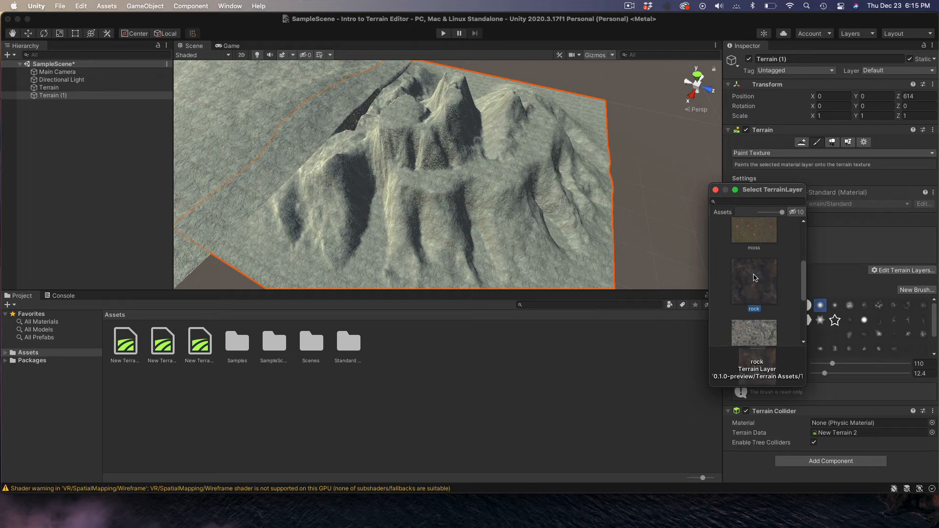
{"action": "double_click", "coordinate": [753, 278]}
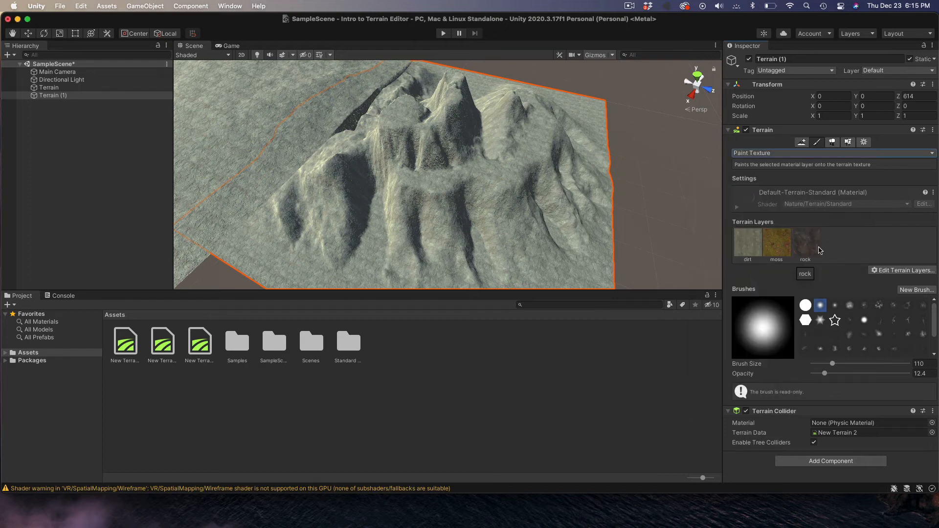
- Add the existing sand terrain layer to the terrain's layer palette
{"action": "left_click", "coordinate": [888, 270]}
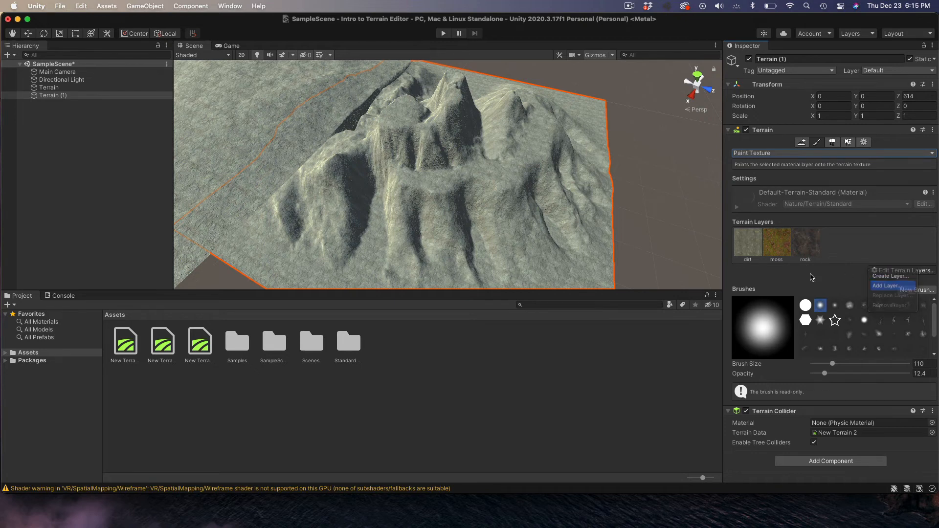
{"action": "left_click", "coordinate": [886, 285]}
{"action": "left_click_drag", "start_coordinate": [869, 353], "coordinate": [869, 375]}
{"action": "double_click", "coordinate": [815, 370]}
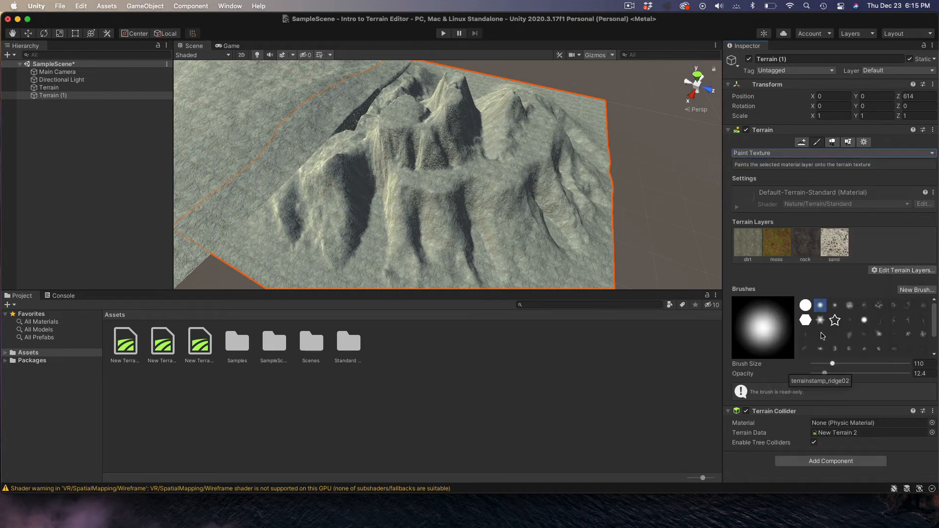
- Add the existing scree terrain layer to the terrain's layer palette
{"action": "left_click", "coordinate": [888, 270]}
{"action": "left_click", "coordinate": [886, 285]}
{"action": "left_click_drag", "start_coordinate": [907, 280], "coordinate": [783, 205]}
{"action": "left_click_drag", "start_coordinate": [812, 257], "coordinate": [805, 324]}
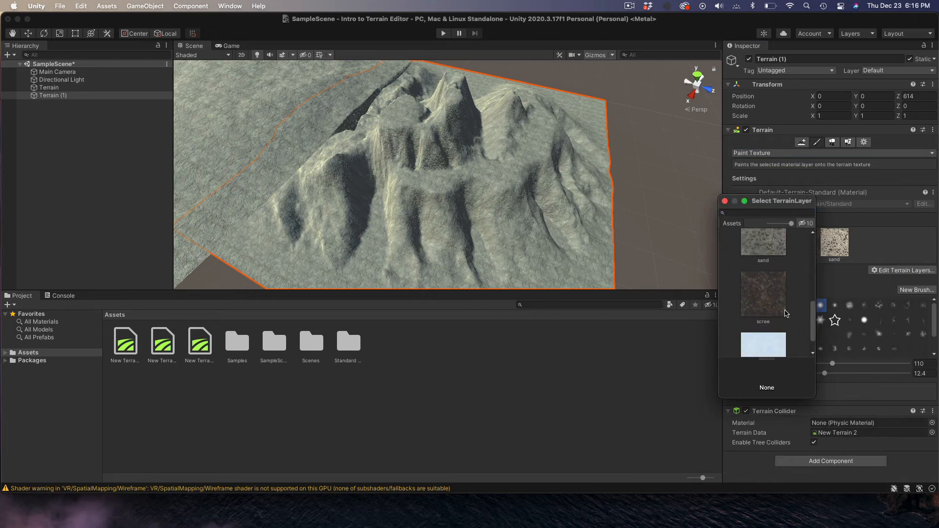
{"action": "double_click", "coordinate": [765, 298]}
- Add the existing snow terrain layer to the terrain's layer palette
{"action": "left_click", "coordinate": [886, 268]}
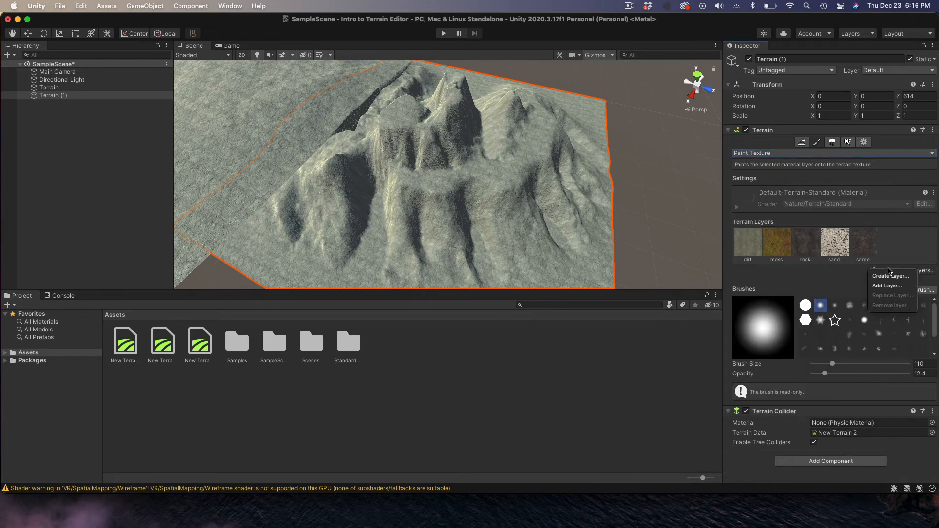
{"action": "left_click", "coordinate": [886, 286]}
{"action": "left_click_drag", "start_coordinate": [869, 325], "coordinate": [869, 423]}
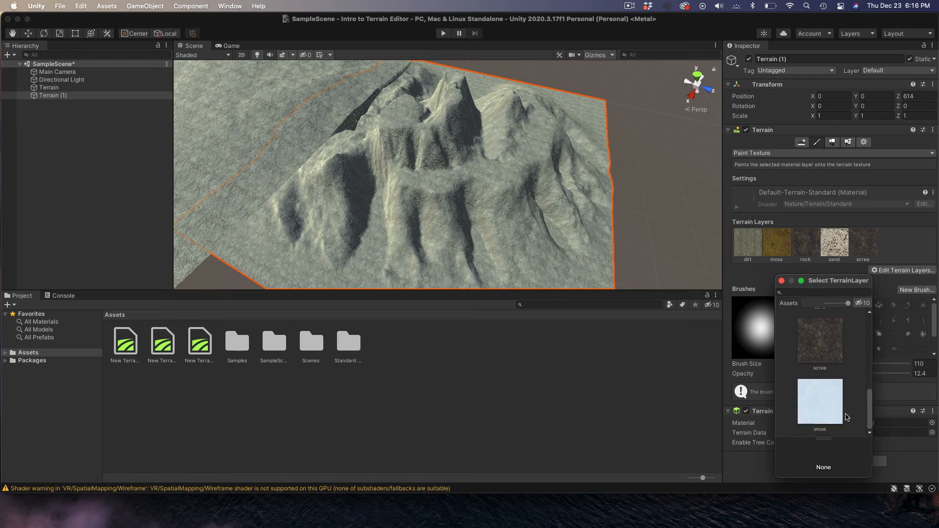
{"action": "double_click", "coordinate": [829, 407]}
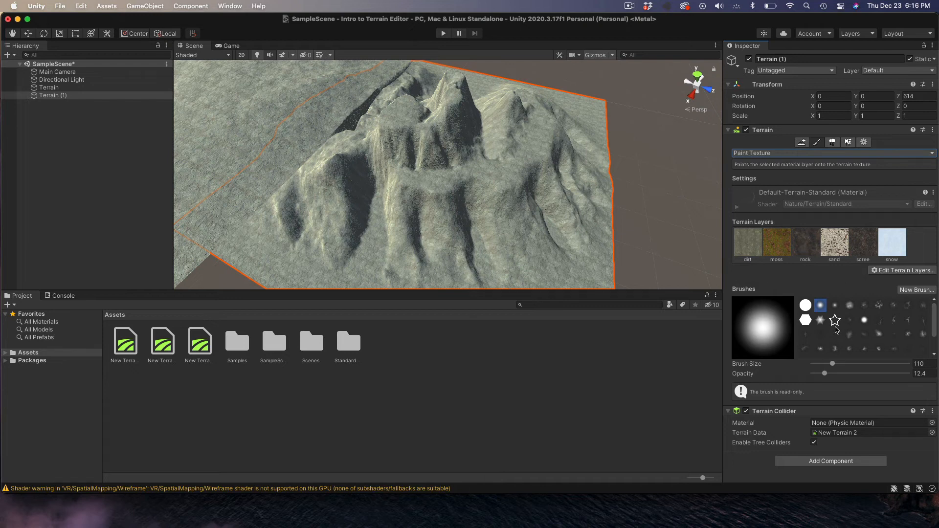
- Choose the terrainstamp_flatmountain01 brush and make sand the active terrain layer for painting
{"action": "left_click", "coordinate": [849, 335]}
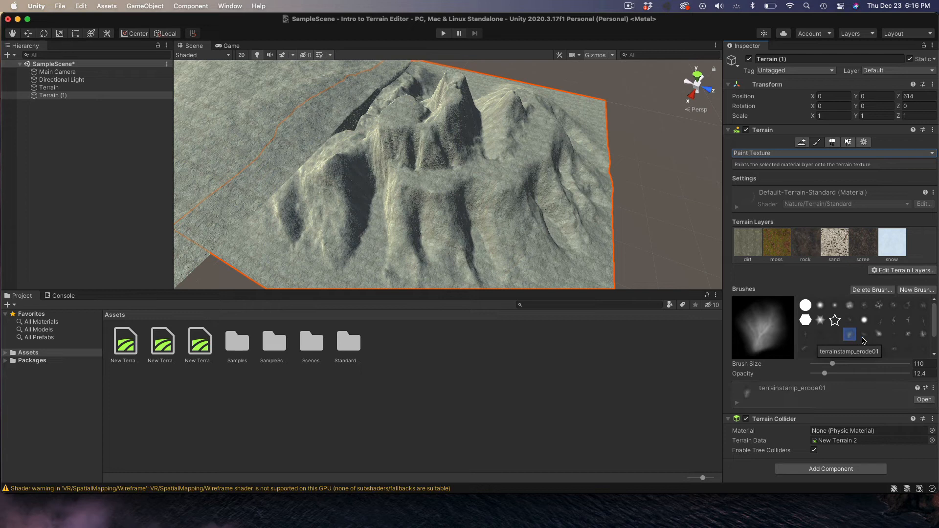
{"action": "left_click", "coordinate": [879, 335]}
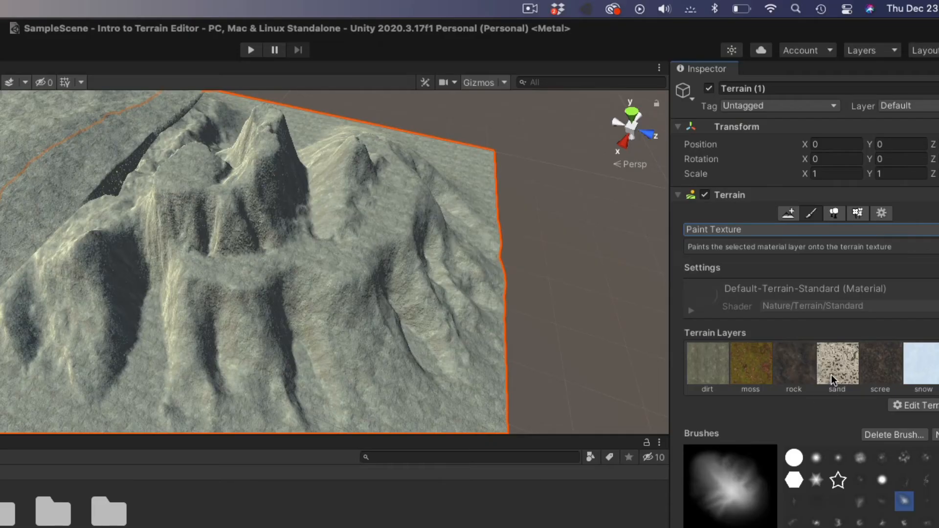
{"action": "left_click", "coordinate": [831, 379]}
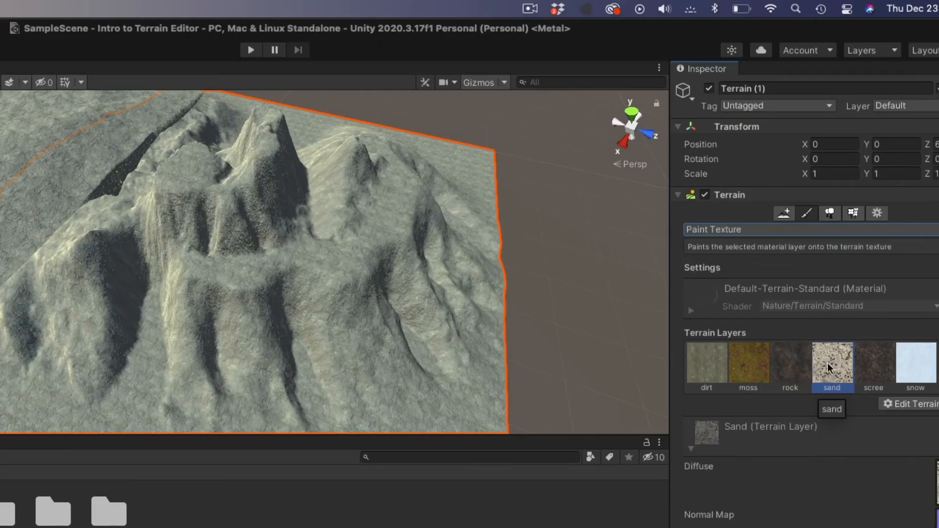
- Set the texture brush to size 291 and opacity 36.4
{"action": "scroll", "coordinate": [807, 464], "scroll_direction": "down", "scroll_amount": 6}
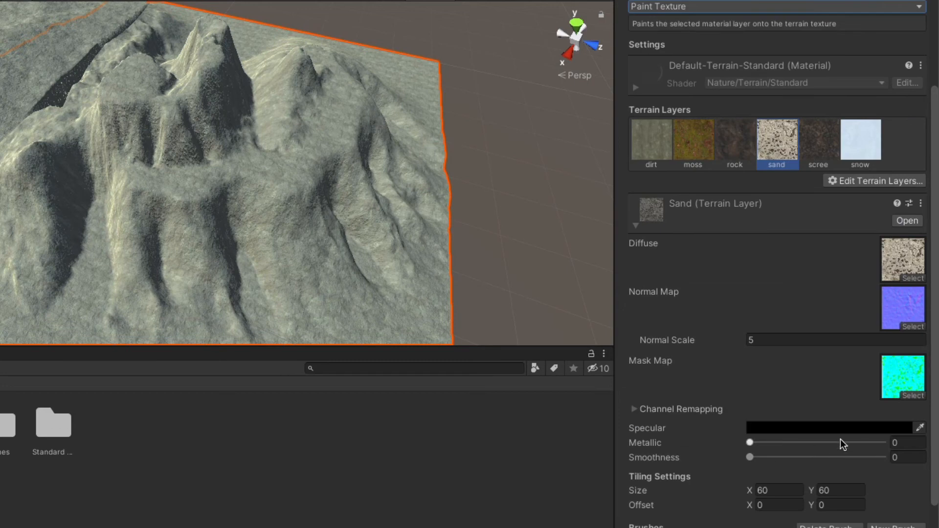
{"action": "scroll", "coordinate": [935, 448], "scroll_direction": "down", "scroll_amount": 5}
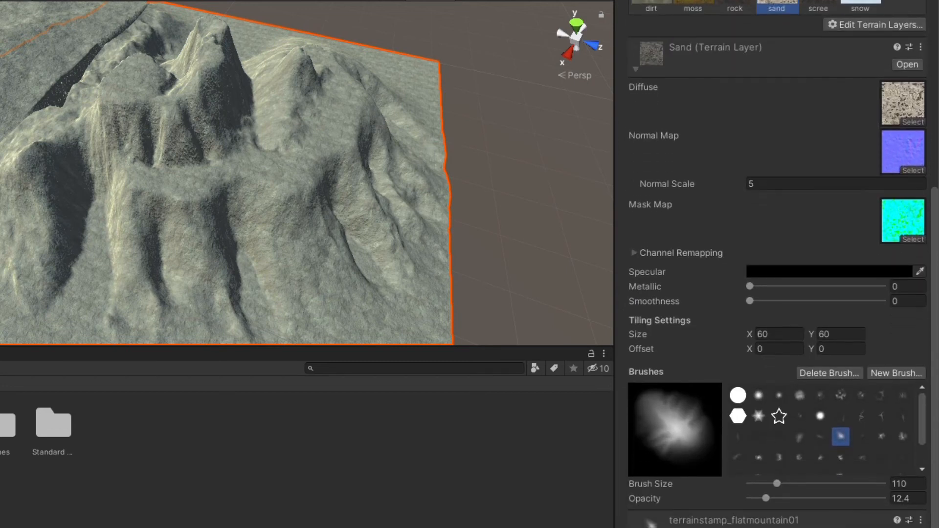
{"action": "left_click", "coordinate": [768, 494]}
{"action": "left_click_drag", "start_coordinate": [767, 497], "coordinate": [811, 500]}
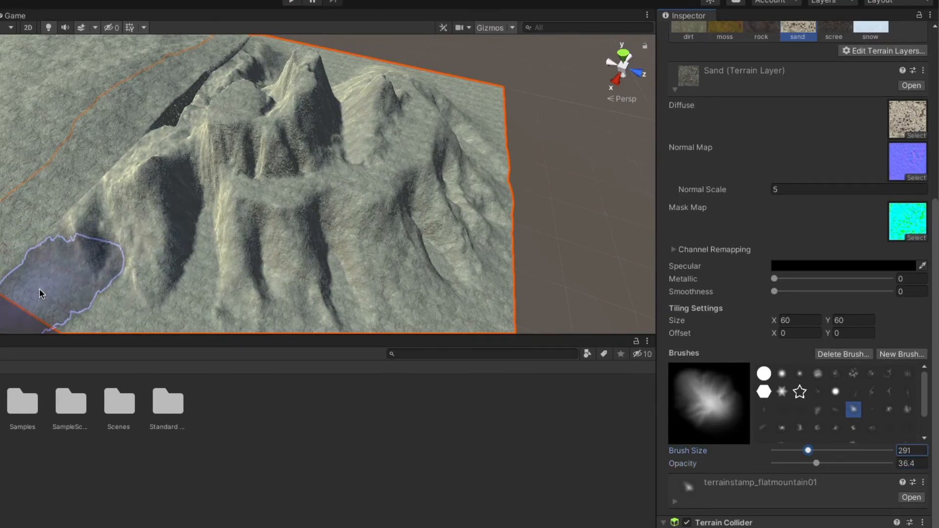
- Paint sand over the flat ground around the foot of the mountain, in front of and behind it
{"action": "mouse_move", "coordinate": [40, 292]}
{"action": "left_mouse_down"}
{"action": "mouse_move", "coordinate": [83, 298]}
{"action": "mouse_move", "coordinate": [164, 336]}
{"action": "mouse_move", "coordinate": [361, 325]}
{"action": "mouse_move", "coordinate": [440, 337]}
{"action": "mouse_move", "coordinate": [487, 313]}
{"action": "left_mouse_up"}
{"action": "mouse_move", "coordinate": [486, 137]}
{"action": "left_mouse_down"}
{"action": "mouse_move", "coordinate": [461, 88]}
{"action": "mouse_move", "coordinate": [339, 70]}
{"action": "left_mouse_up"}
{"action": "scroll", "coordinate": [292, 70], "scroll_direction": "down", "scroll_amount": 5}
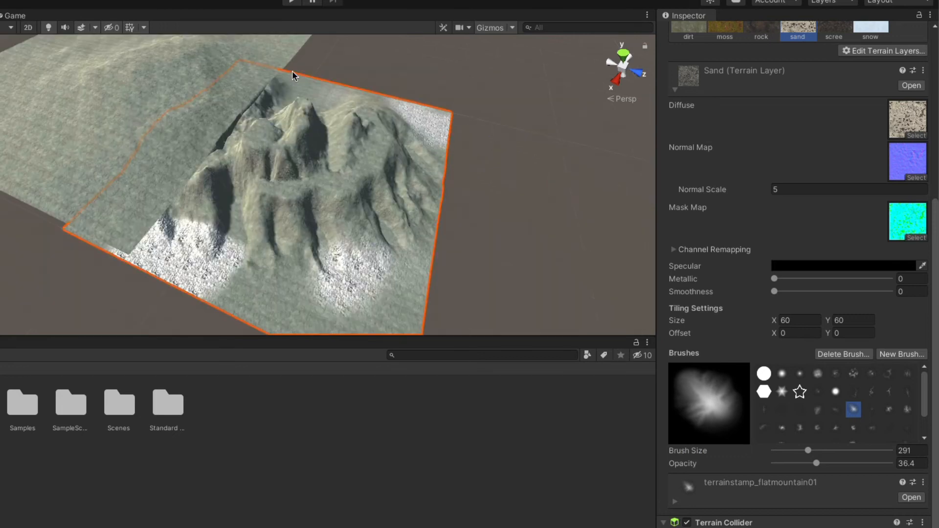
{"action": "scroll", "coordinate": [293, 73], "scroll_direction": "up", "scroll_amount": 4}
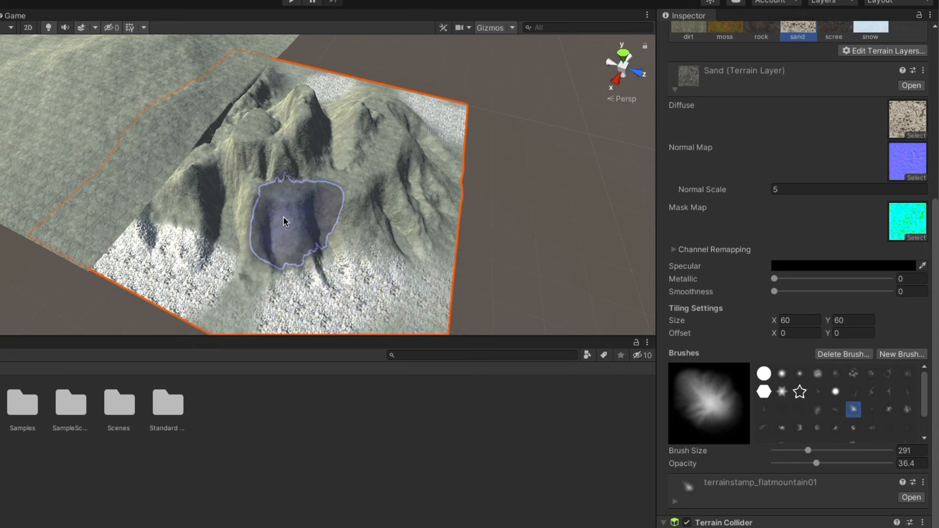
- Reduce the brush size to 30 and paint sand along the ledge across the mountain face
{"action": "left_click", "coordinate": [808, 450]}
{"action": "left_click_drag", "start_coordinate": [807, 451], "coordinate": [788, 453]}
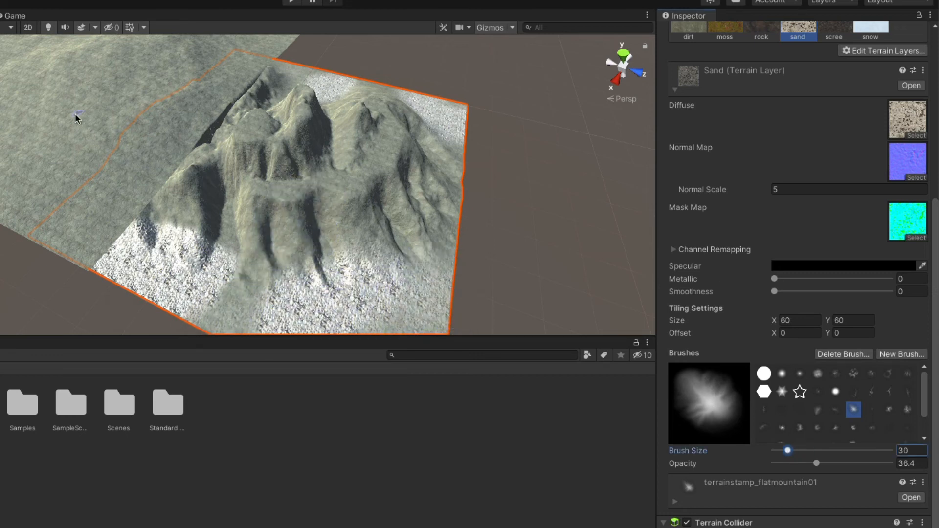
{"action": "mouse_move", "coordinate": [280, 198]}
{"action": "left_mouse_down"}
{"action": "mouse_move", "coordinate": [341, 189]}
{"action": "mouse_move", "coordinate": [381, 160]}
{"action": "left_mouse_up"}
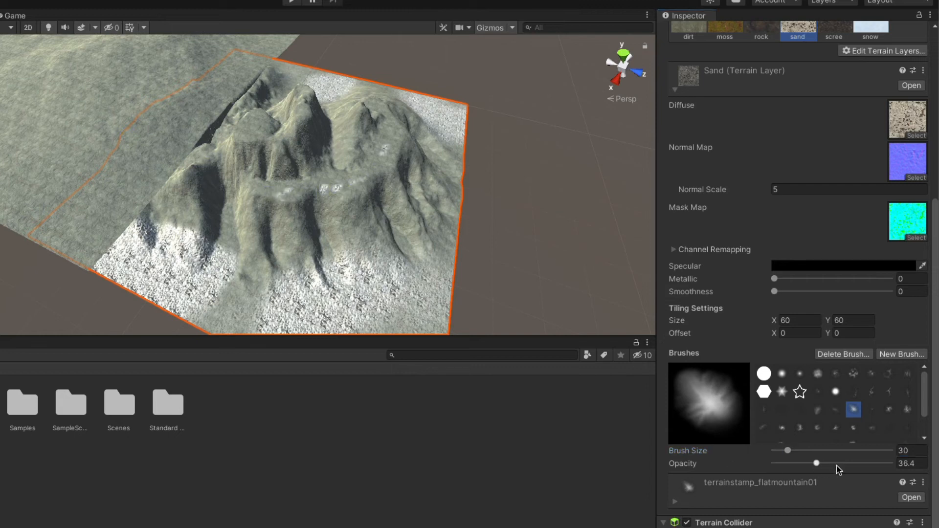
- Set the brush to opacity 15.4 and size 81, and paint lighter sand over the mountain ledge and peaks
{"action": "left_click_drag", "start_coordinate": [816, 463], "coordinate": [793, 463]}
{"action": "left_click_drag", "start_coordinate": [394, 130], "coordinate": [341, 108]}
{"action": "left_click", "coordinate": [796, 452]}
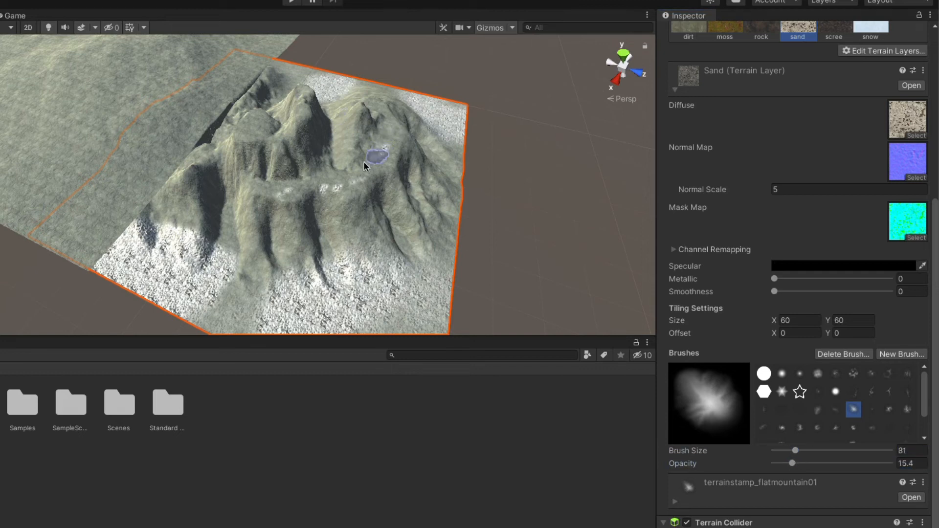
{"action": "mouse_move", "coordinate": [288, 192]}
{"action": "left_mouse_down"}
{"action": "mouse_move", "coordinate": [279, 193]}
{"action": "mouse_move", "coordinate": [256, 126]}
{"action": "mouse_move", "coordinate": [293, 110]}
{"action": "left_mouse_up"}
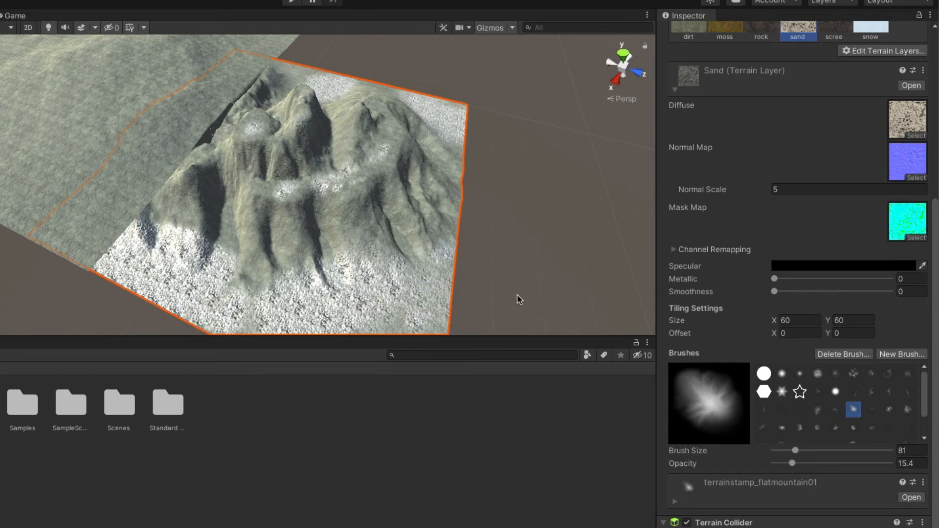
- Paint soft patches of dirt over the sand at the mountain's foot and along the ledge to break it up
{"action": "scroll", "coordinate": [874, 185], "scroll_direction": "up", "scroll_amount": 5}
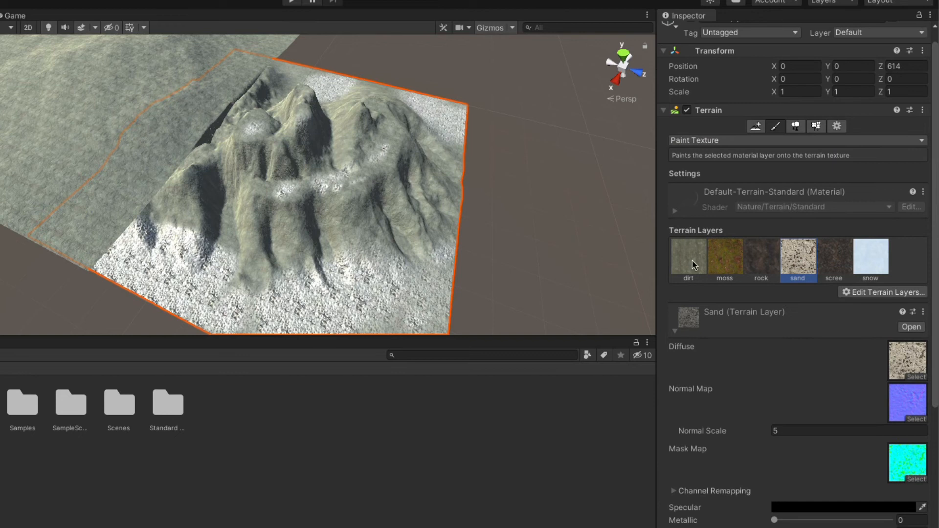
{"action": "left_click", "coordinate": [692, 261]}
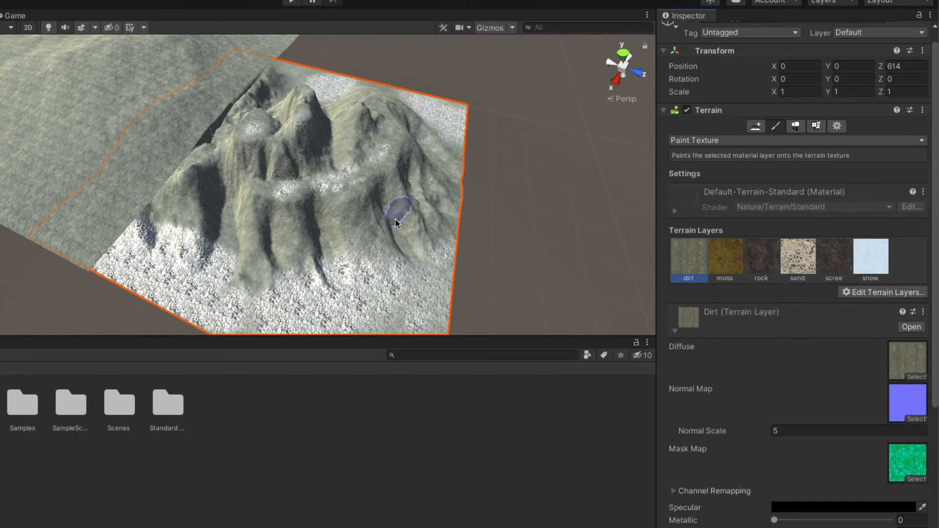
{"action": "left_click", "coordinate": [243, 310]}
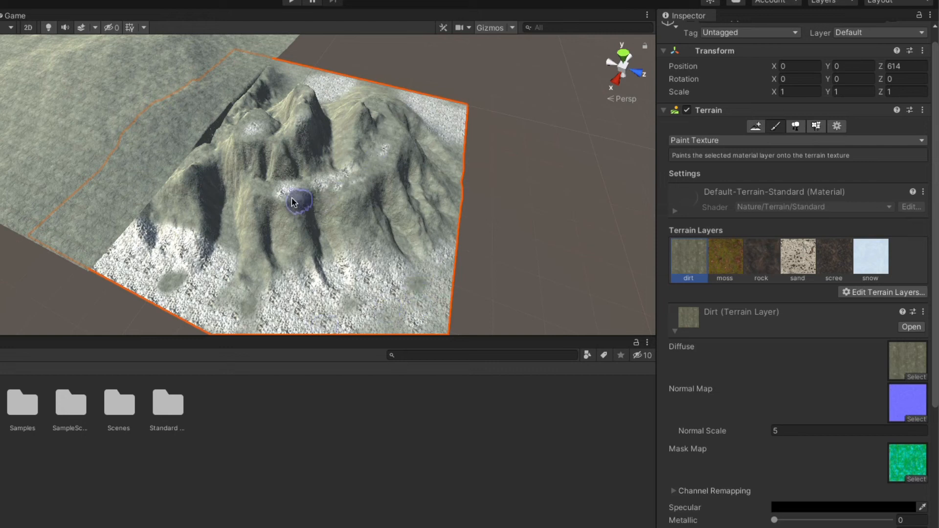
{"action": "left_click_drag", "start_coordinate": [293, 202], "coordinate": [268, 195]}
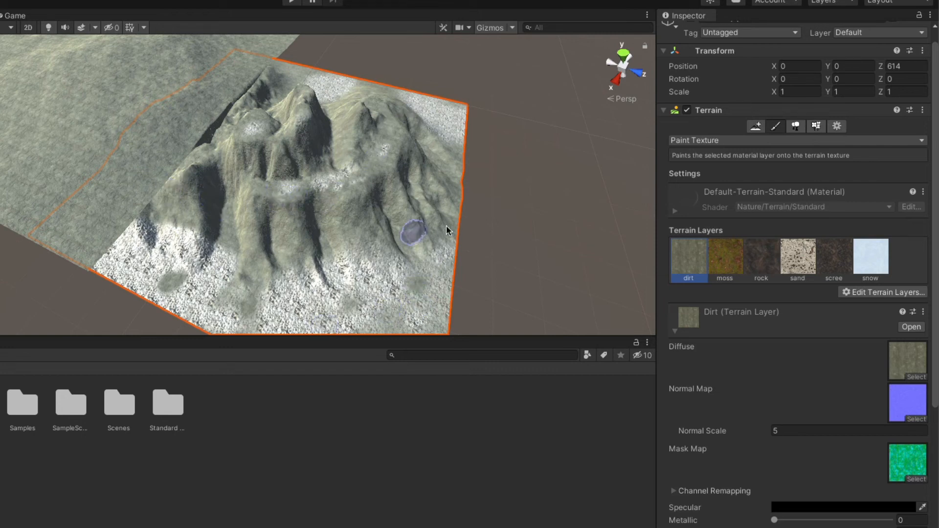
- Paint the rock layer on the cliffs below the ledge and the near side peak with brush size 101 and opacity 58
{"action": "left_click", "coordinate": [756, 266]}
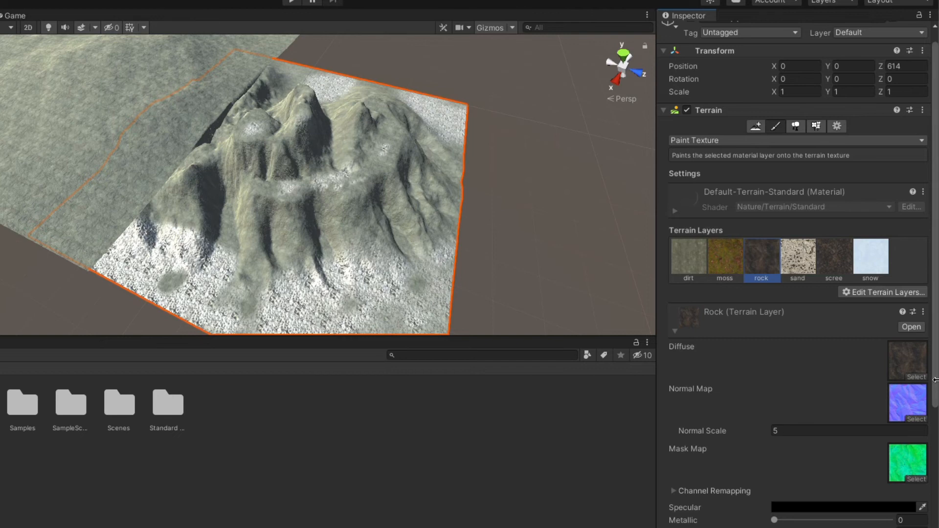
{"action": "scroll", "coordinate": [937, 404], "scroll_direction": "down", "scroll_amount": 1}
{"action": "scroll", "coordinate": [937, 403], "scroll_direction": "down", "scroll_amount": 10}
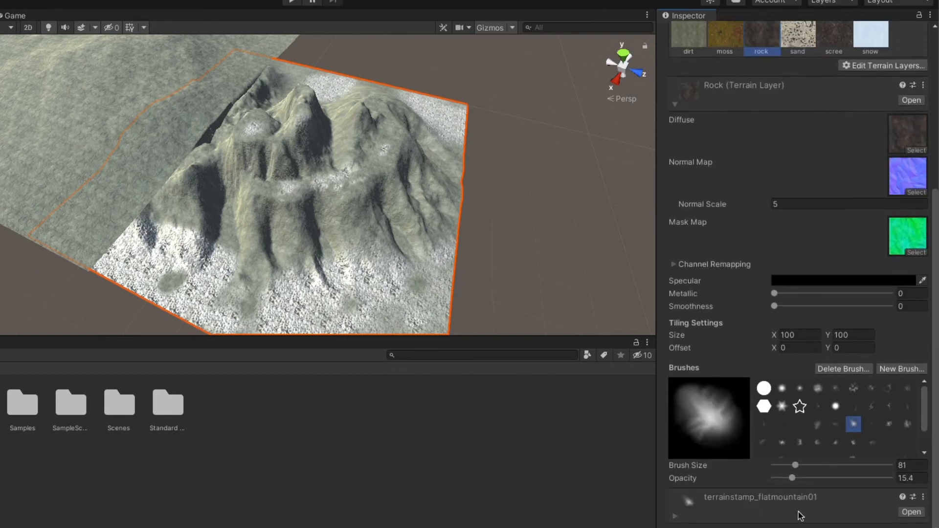
{"action": "mouse_move", "coordinate": [792, 478]}
{"action": "left_mouse_down"}
{"action": "mouse_move", "coordinate": [841, 479]}
{"action": "mouse_move", "coordinate": [834, 466]}
{"action": "mouse_move", "coordinate": [851, 466]}
{"action": "left_mouse_up"}
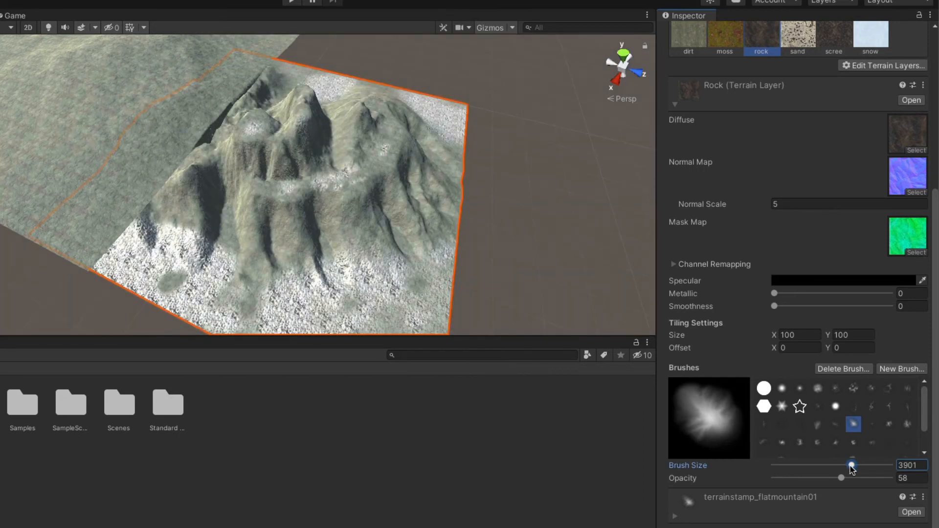
{"action": "left_click_drag", "start_coordinate": [851, 466], "coordinate": [798, 466]}
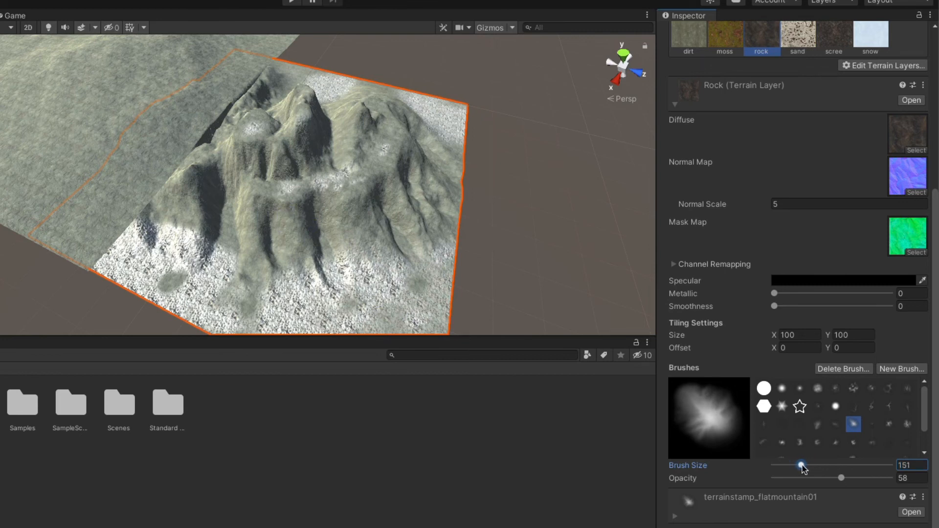
{"action": "left_click", "coordinate": [280, 210]}
{"action": "left_click", "coordinate": [370, 202]}
{"action": "left_click", "coordinate": [201, 193]}
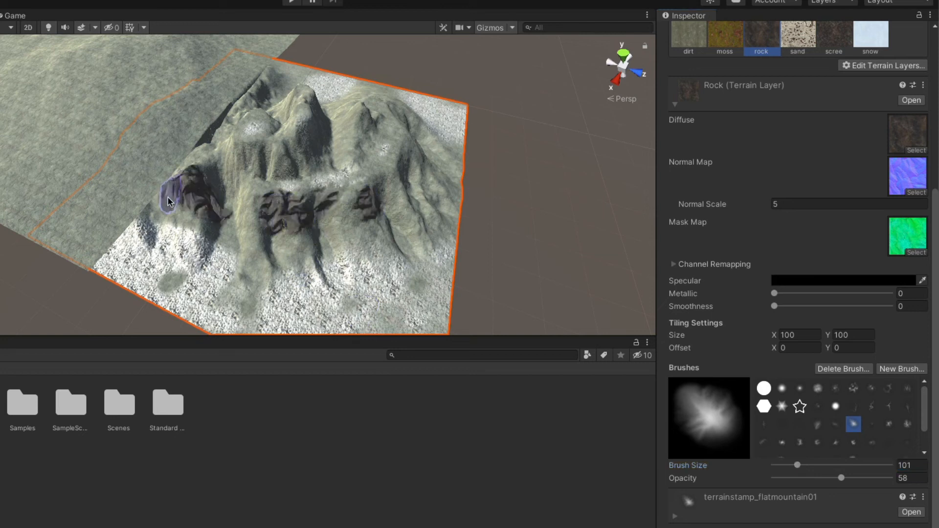
{"action": "left_click", "coordinate": [327, 206]}
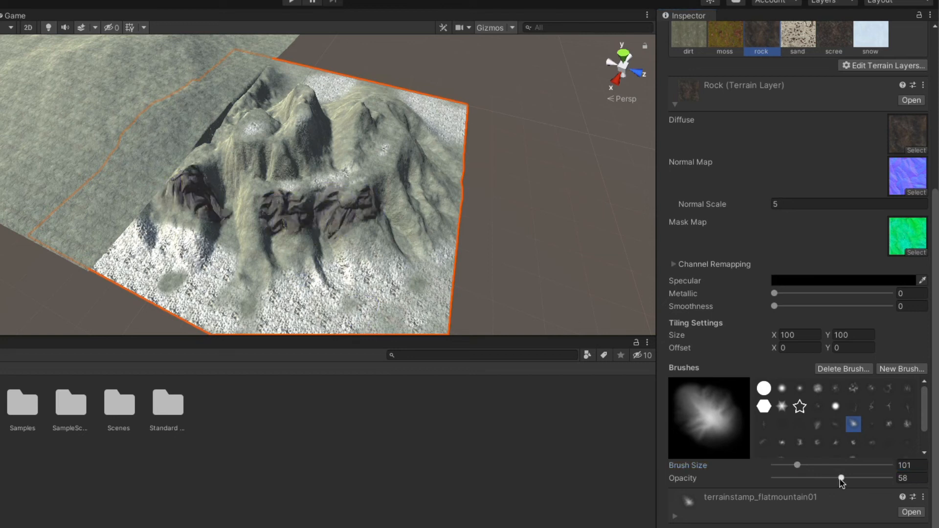
- Reduce the brush opacity to 32.6 and extend the rock band across both ends of the lower cliffs
{"action": "left_click_drag", "start_coordinate": [841, 479], "coordinate": [812, 478]}
{"action": "left_click", "coordinate": [418, 187]}
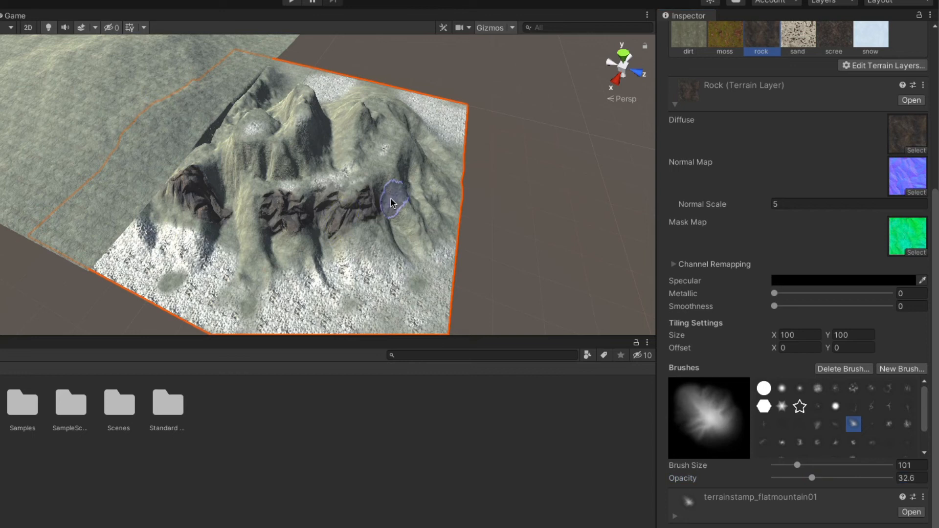
{"action": "left_click", "coordinate": [404, 155]}
{"action": "left_click", "coordinate": [385, 185]}
{"action": "left_click", "coordinate": [237, 212]}
{"action": "left_click", "coordinate": [247, 210]}
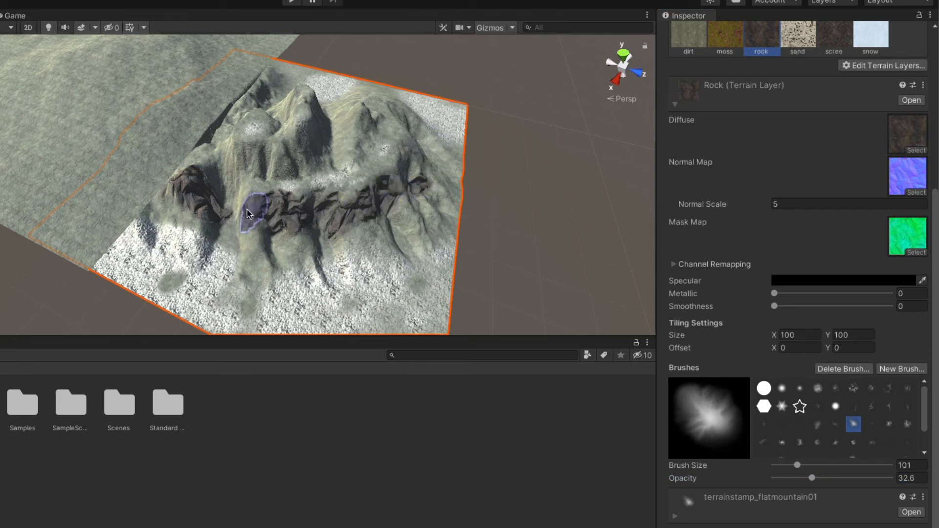
- Paint rock up the steep faces of the peaks above the ledge
{"action": "mouse_move", "coordinate": [247, 211]}
{"action": "left_mouse_down"}
{"action": "mouse_move", "coordinate": [307, 138]}
{"action": "mouse_move", "coordinate": [315, 110]}
{"action": "mouse_move", "coordinate": [327, 117]}
{"action": "left_mouse_up"}
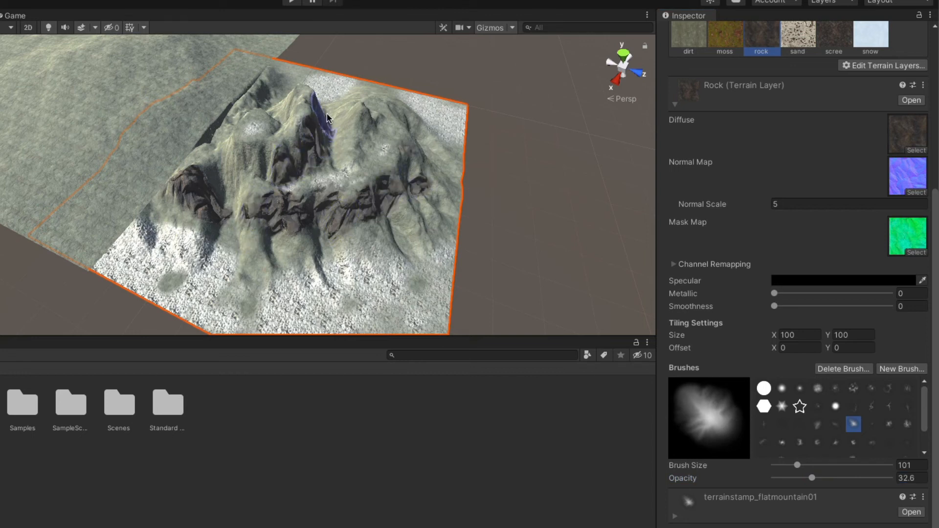
{"action": "scroll", "coordinate": [362, 120], "scroll_direction": "down", "scroll_amount": 1}
{"action": "left_click_drag", "start_coordinate": [240, 168], "coordinate": [256, 170]}
{"action": "scroll", "coordinate": [343, 156], "scroll_direction": "up", "scroll_amount": 5}
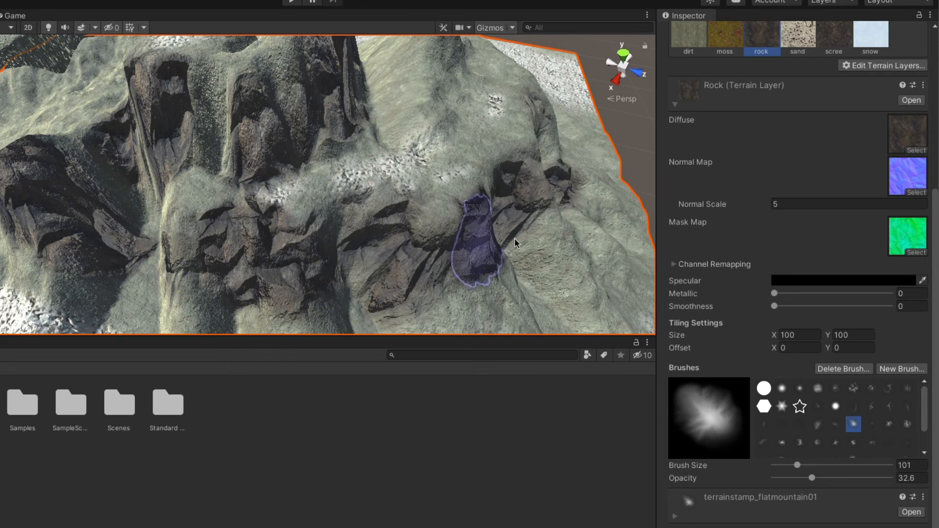
- Paint scree along the cliff bases with brush size 39 and opacity 19.9, and add small sand patches among it
{"action": "left_click", "coordinate": [818, 48]}
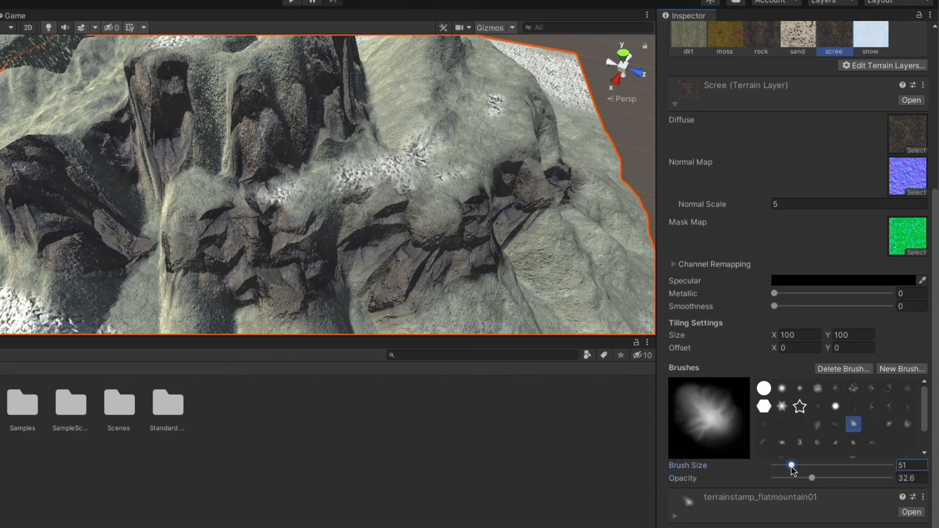
{"action": "left_click_drag", "start_coordinate": [805, 478], "coordinate": [797, 477]}
{"action": "mouse_move", "coordinate": [132, 205]}
{"action": "left_mouse_down"}
{"action": "mouse_move", "coordinate": [110, 190]}
{"action": "mouse_move", "coordinate": [138, 215]}
{"action": "left_mouse_up"}
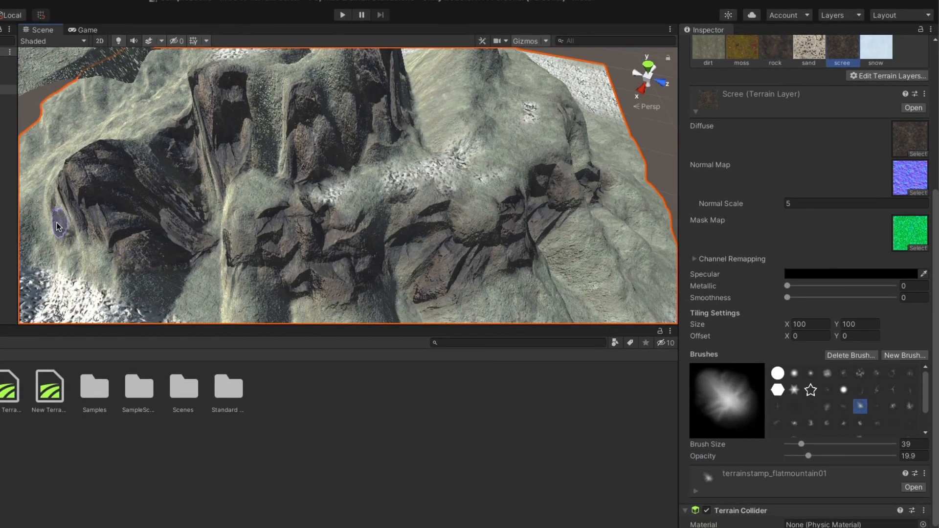
{"action": "mouse_move", "coordinate": [78, 267]}
{"action": "left_mouse_down"}
{"action": "mouse_move", "coordinate": [109, 274]}
{"action": "mouse_move", "coordinate": [77, 276]}
{"action": "left_mouse_up"}
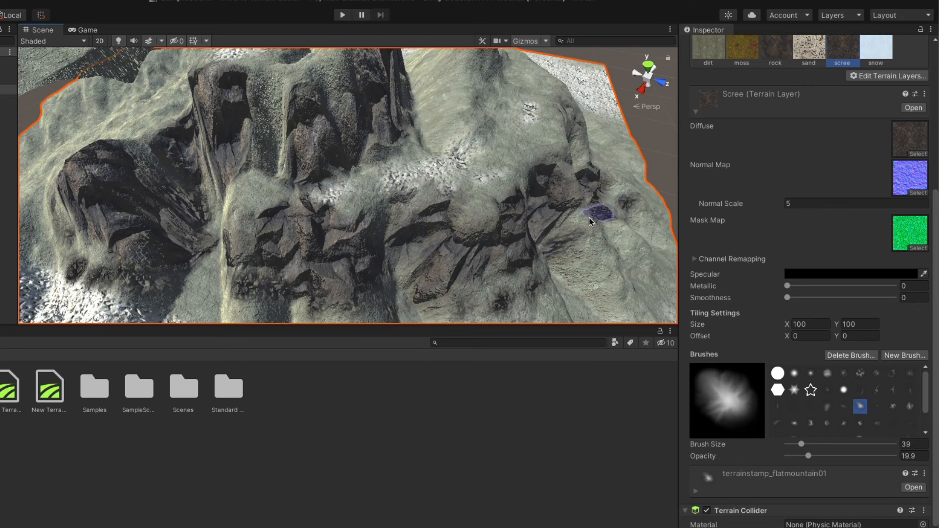
{"action": "left_click_drag", "start_coordinate": [589, 221], "coordinate": [600, 244]}
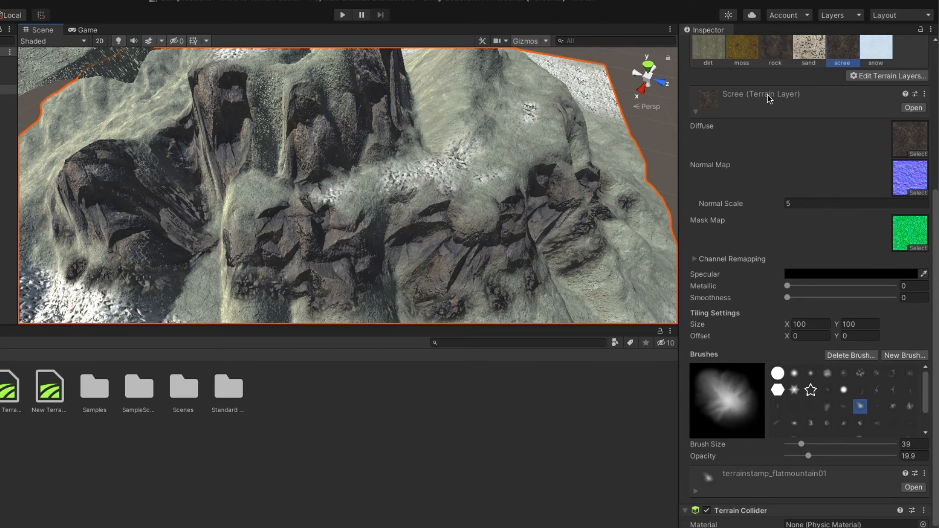
{"action": "left_click", "coordinate": [808, 53]}
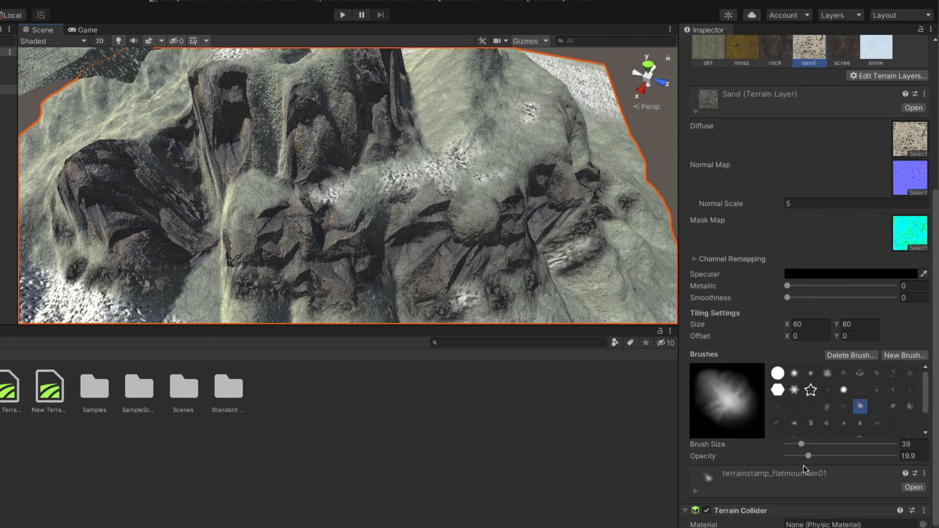
{"action": "mouse_move", "coordinate": [492, 297]}
{"action": "left_mouse_down"}
{"action": "mouse_move", "coordinate": [591, 239]}
{"action": "mouse_move", "coordinate": [552, 252]}
{"action": "mouse_move", "coordinate": [562, 257]}
{"action": "left_mouse_up"}
- Paint scree faintly over the slopes above the ledge with brush size 108 and opacity 5
{"action": "left_click", "coordinate": [836, 48]}
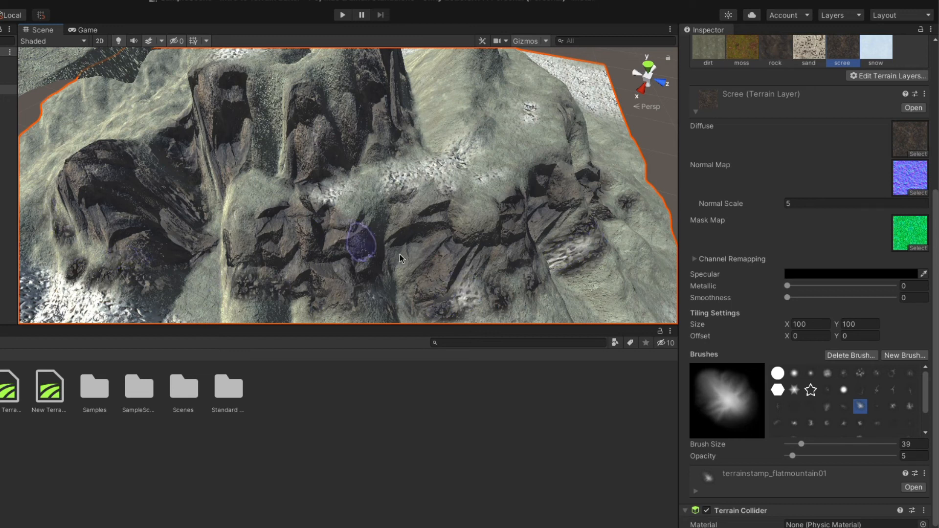
{"action": "left_click", "coordinate": [801, 445]}
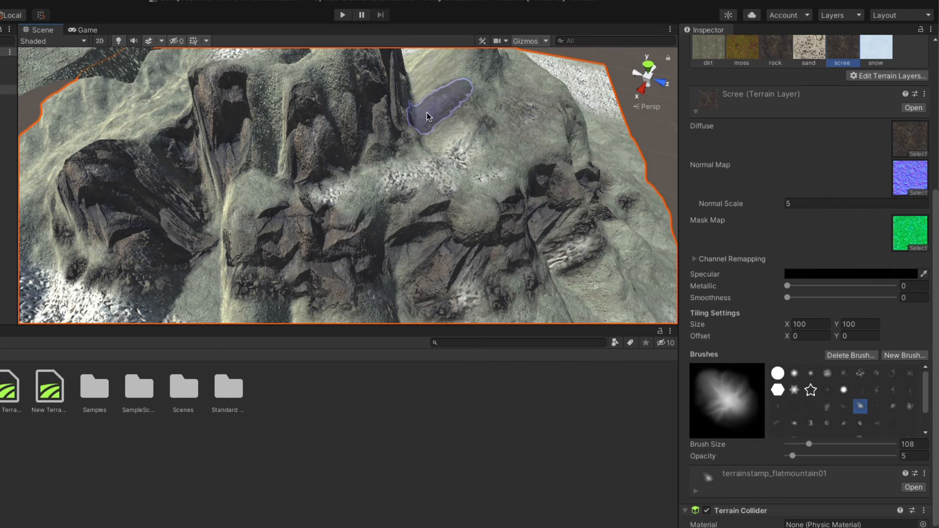
- Paint a faint tint of moss over the rocky outcrop at the far end of the ledge
{"action": "scroll", "coordinate": [426, 113], "scroll_direction": "down", "scroll_amount": 3}
{"action": "mouse_move", "coordinate": [394, 149]}
{"action": "left_mouse_down", "text": "alt"}
{"action": "mouse_move", "coordinate": [373, 133]}
{"action": "mouse_move", "coordinate": [509, 151]}
{"action": "mouse_move", "coordinate": [283, 138]}
{"action": "mouse_move", "coordinate": [305, 116]}
{"action": "mouse_move", "coordinate": [274, 130]}
{"action": "mouse_move", "coordinate": [245, 122]}
{"action": "mouse_move", "coordinate": [223, 166]}
{"action": "mouse_move", "coordinate": [252, 141]}
{"action": "left_mouse_up", "text": "alt"}
{"action": "left_click", "coordinate": [769, 58]}
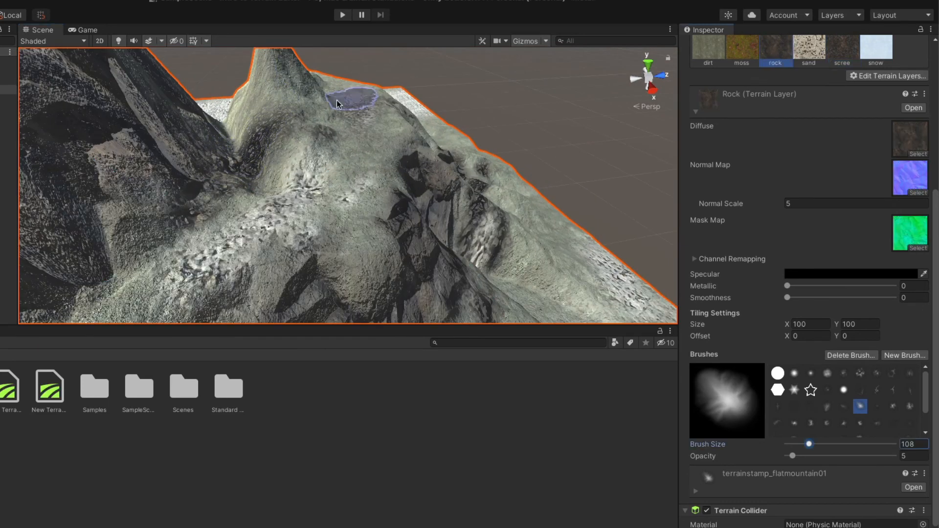
{"action": "left_click", "coordinate": [740, 57]}
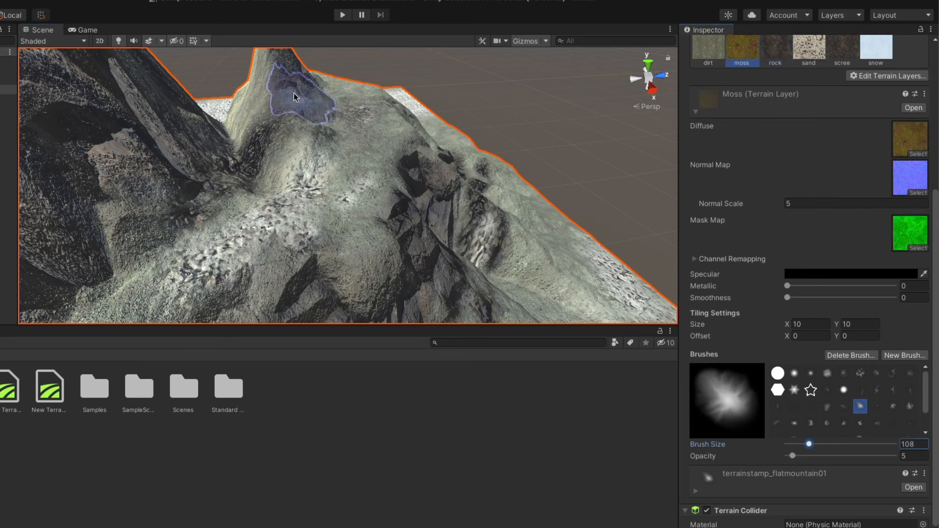
{"action": "mouse_move", "coordinate": [396, 276]}
{"action": "left_mouse_down"}
{"action": "mouse_move", "coordinate": [442, 227]}
{"action": "mouse_move", "coordinate": [430, 246]}
{"action": "left_mouse_up"}
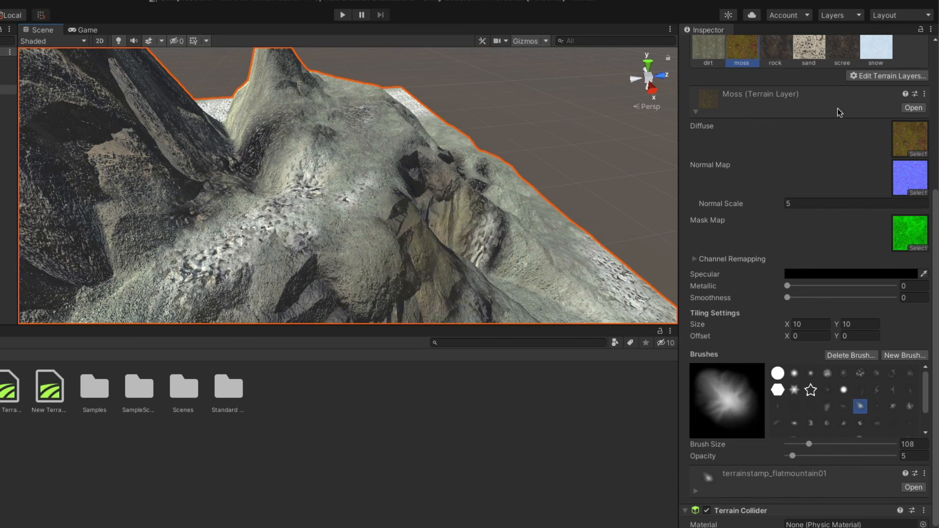
- Paint rock lightly over the mossy outcrop beside the ledge
{"action": "left_click", "coordinate": [842, 56]}
{"action": "left_click", "coordinate": [770, 55]}
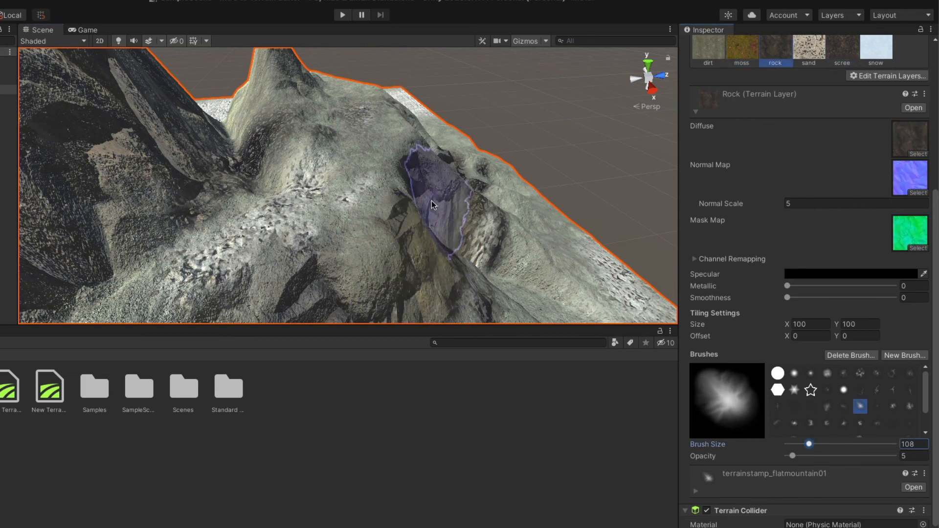
{"action": "scroll", "coordinate": [306, 208], "scroll_direction": "up", "scroll_amount": 5}
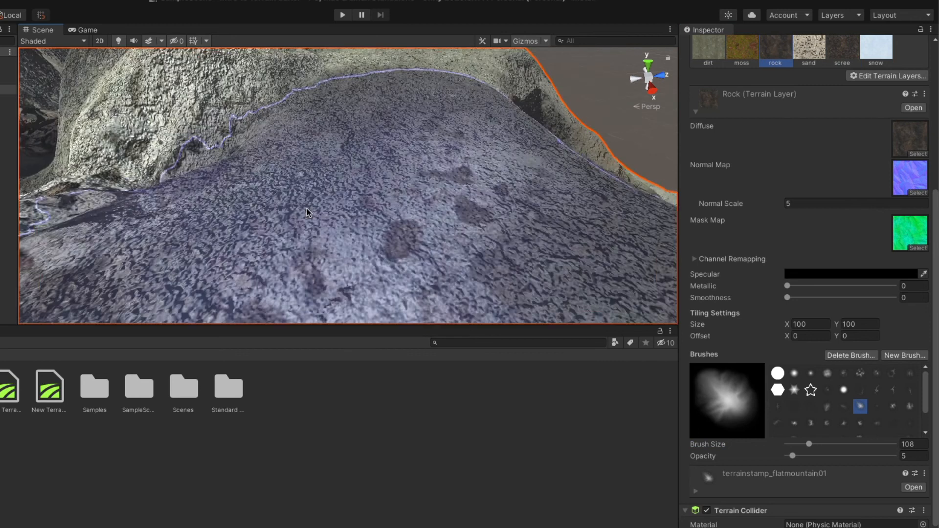
{"action": "scroll", "coordinate": [307, 208], "scroll_direction": "down", "scroll_amount": 3}
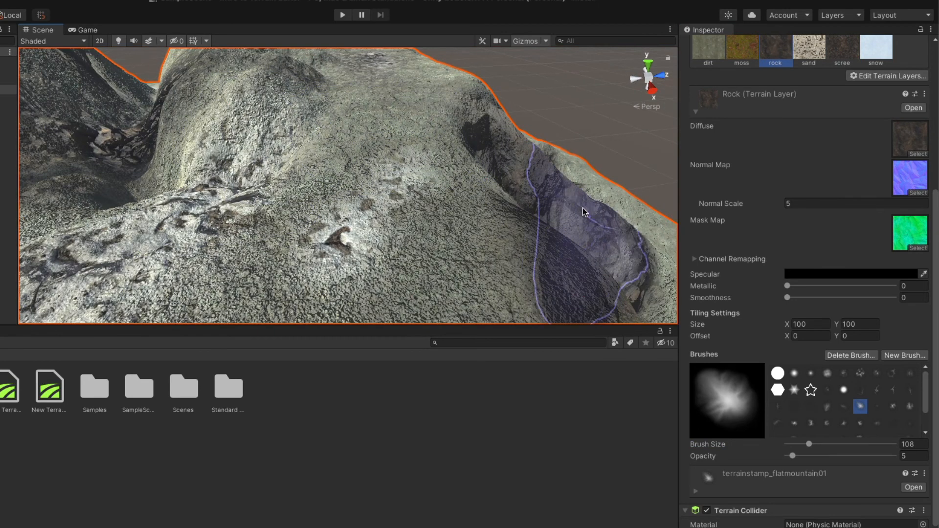
- Paint sand over the ridge and the hollow beside it, and soften the ledge with faint dirt
{"action": "left_click", "coordinate": [824, 50]}
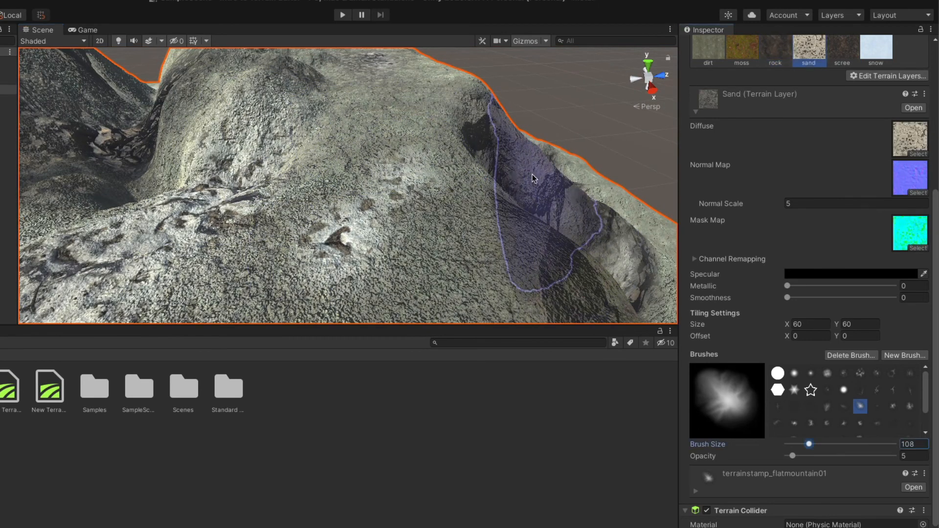
{"action": "left_click_drag", "start_coordinate": [532, 174], "coordinate": [450, 161]}
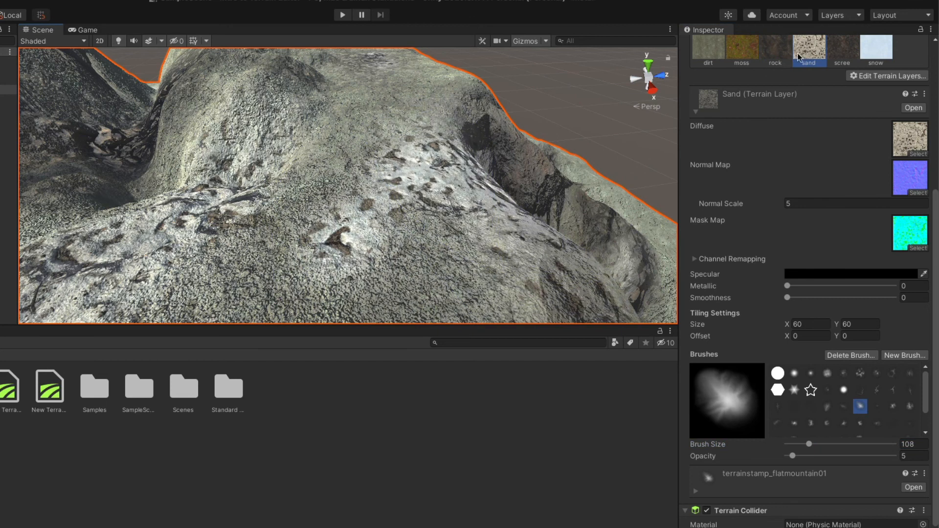
{"action": "left_click", "coordinate": [706, 54]}
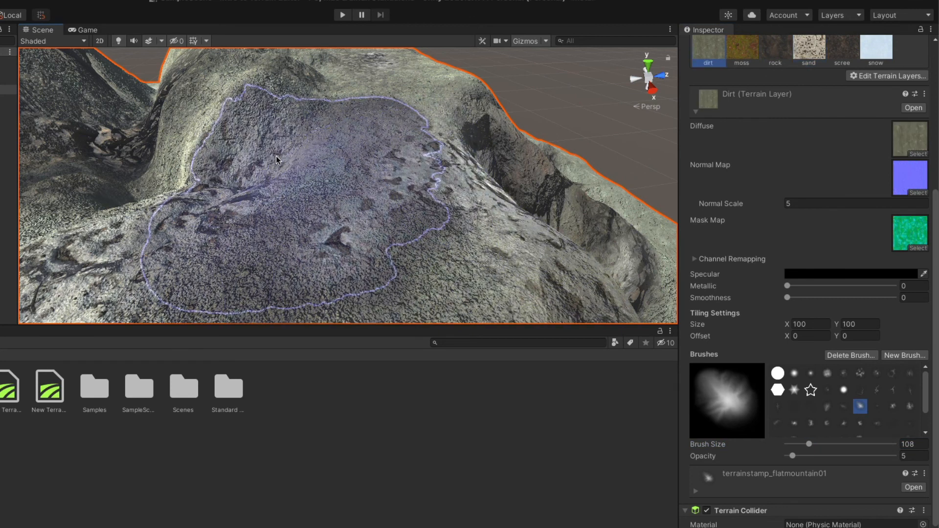
- Set the brush size to 477 and paint sand faintly over the bare flat ground at the terrain's front corner
{"action": "scroll", "coordinate": [145, 273], "scroll_direction": "down", "scroll_amount": 10}
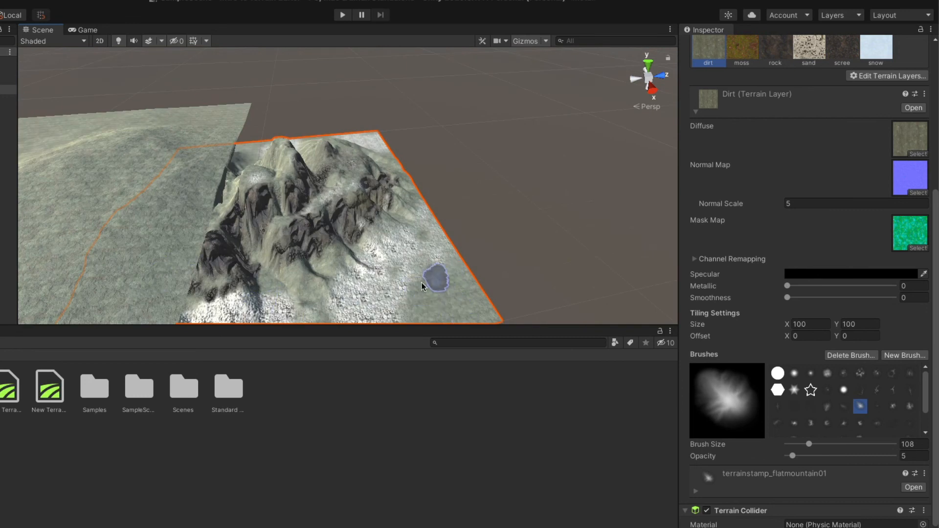
{"action": "left_click", "coordinate": [806, 55]}
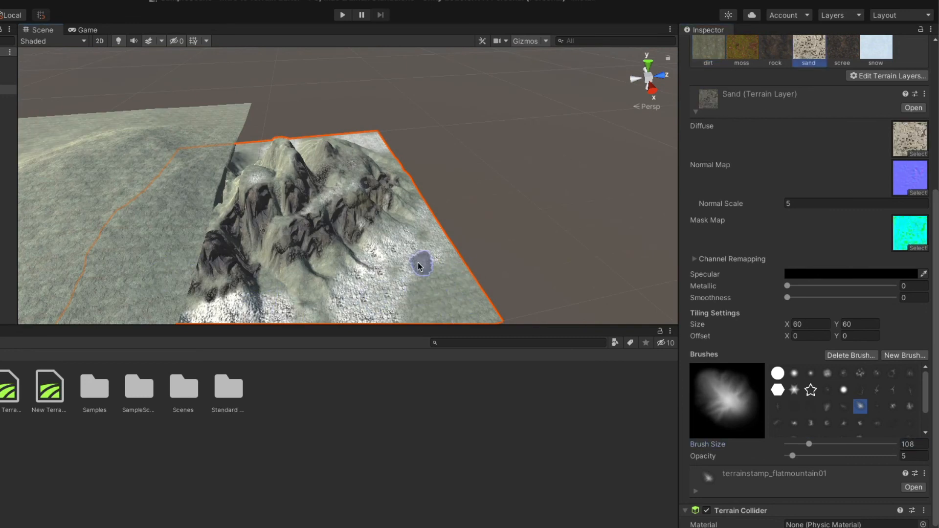
{"action": "left_click_drag", "start_coordinate": [811, 448], "coordinate": [826, 446]}
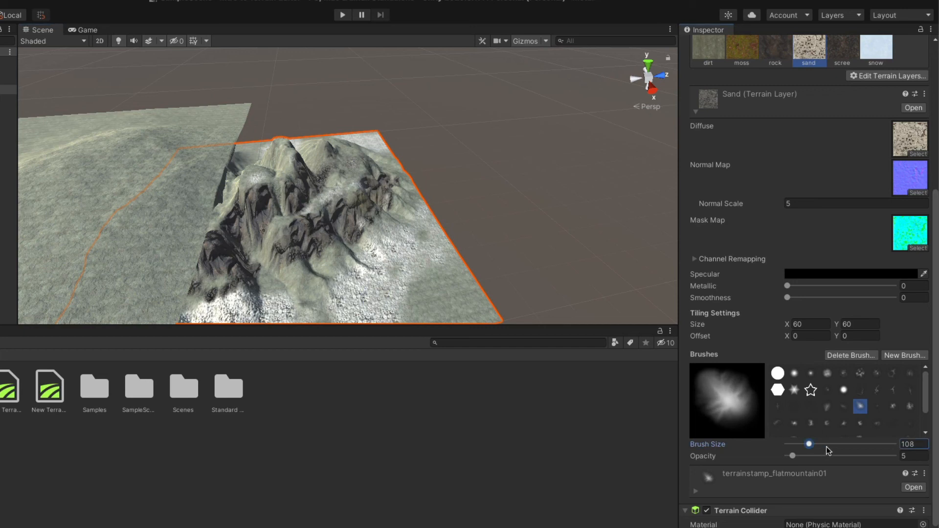
{"action": "mouse_move", "coordinate": [435, 283]}
{"action": "left_mouse_down"}
{"action": "mouse_move", "coordinate": [410, 304]}
{"action": "mouse_move", "coordinate": [399, 276]}
{"action": "mouse_move", "coordinate": [406, 265]}
{"action": "mouse_move", "coordinate": [424, 278]}
{"action": "mouse_move", "coordinate": [383, 276]}
{"action": "mouse_move", "coordinate": [428, 310]}
{"action": "mouse_move", "coordinate": [418, 304]}
{"action": "left_mouse_up"}
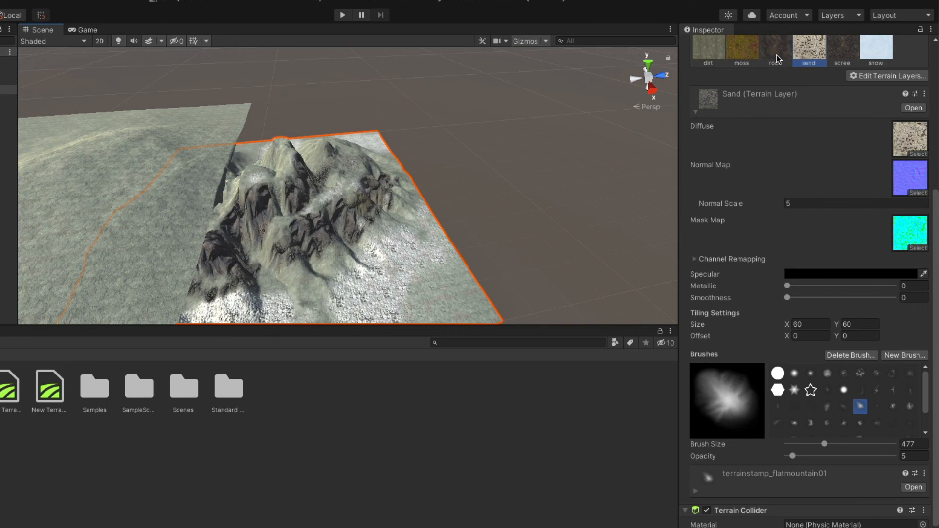
- Set the brush size to 132 and paint dirt lightly over the rocky slopes and rock over the small pointed peak
{"action": "left_click", "coordinate": [716, 53]}
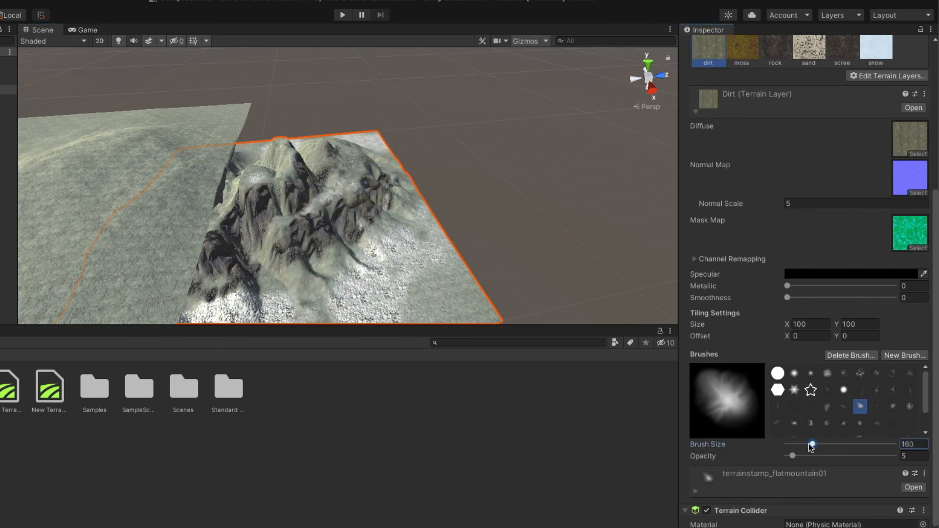
{"action": "left_click", "coordinate": [265, 245]}
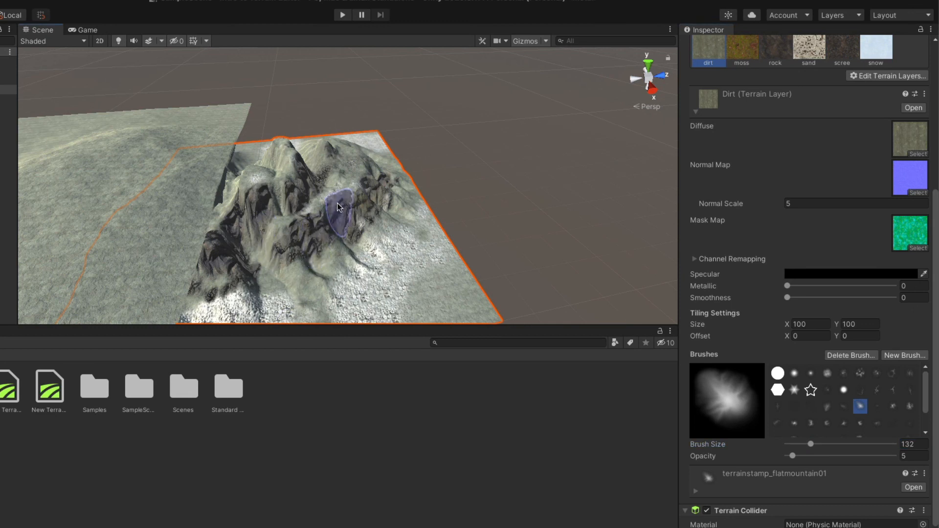
{"action": "scroll", "coordinate": [335, 201], "scroll_direction": "up", "scroll_amount": 8}
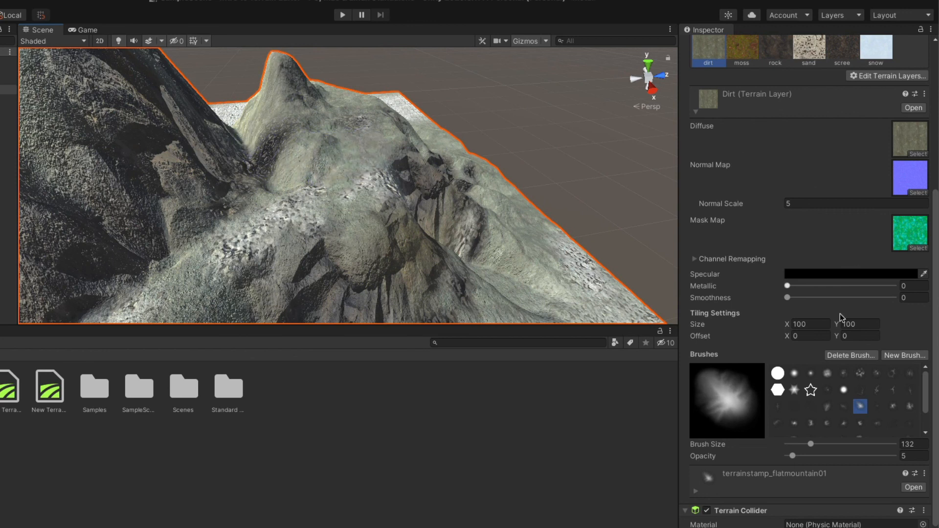
{"action": "left_click", "coordinate": [778, 53]}
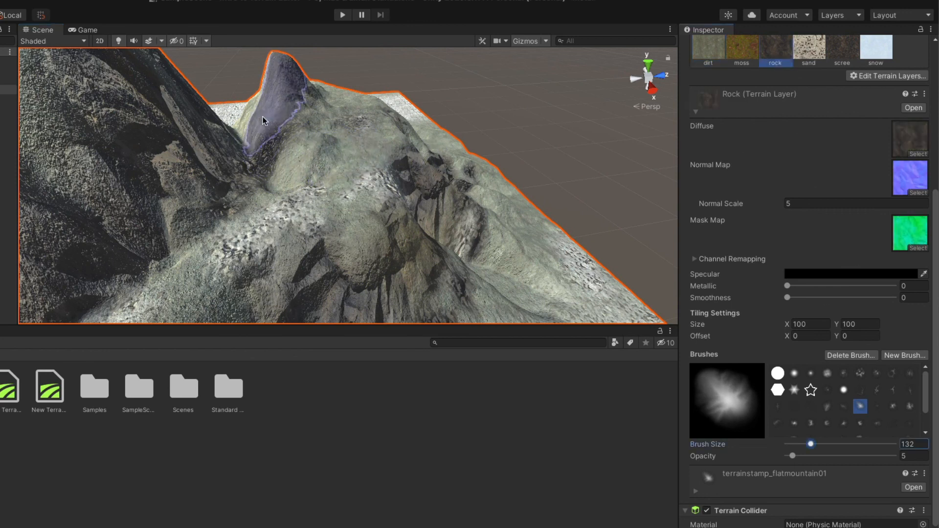
{"action": "left_click_drag", "start_coordinate": [255, 112], "coordinate": [277, 122]}
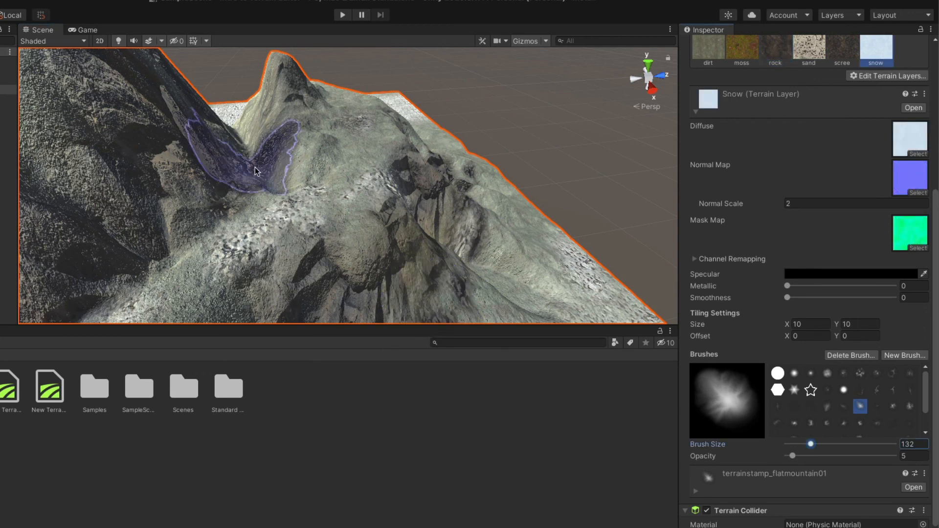
- Paint snow over the tall peak and the ridge beside it, raising the opacity to 16 and reducing the brush size to 94
{"action": "scroll", "coordinate": [205, 165], "scroll_direction": "down", "scroll_amount": 3}
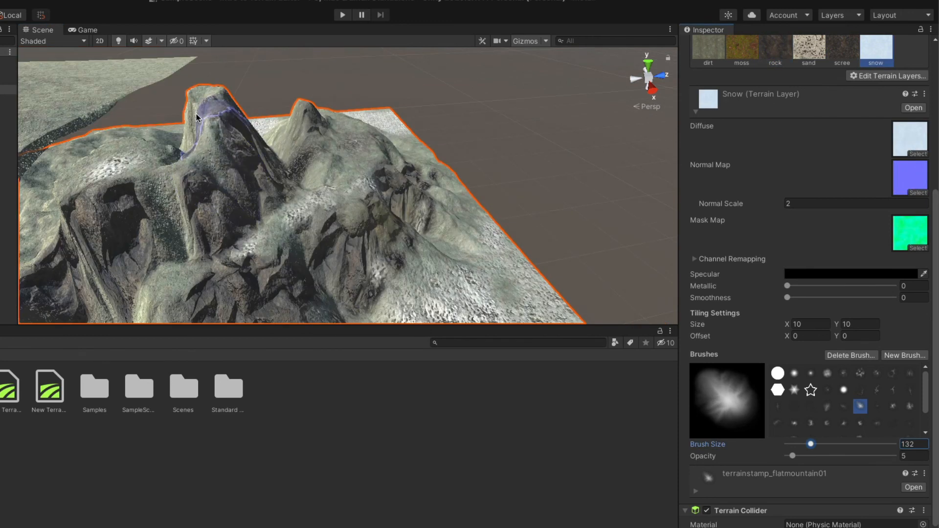
{"action": "left_click_drag", "start_coordinate": [197, 113], "coordinate": [214, 116]}
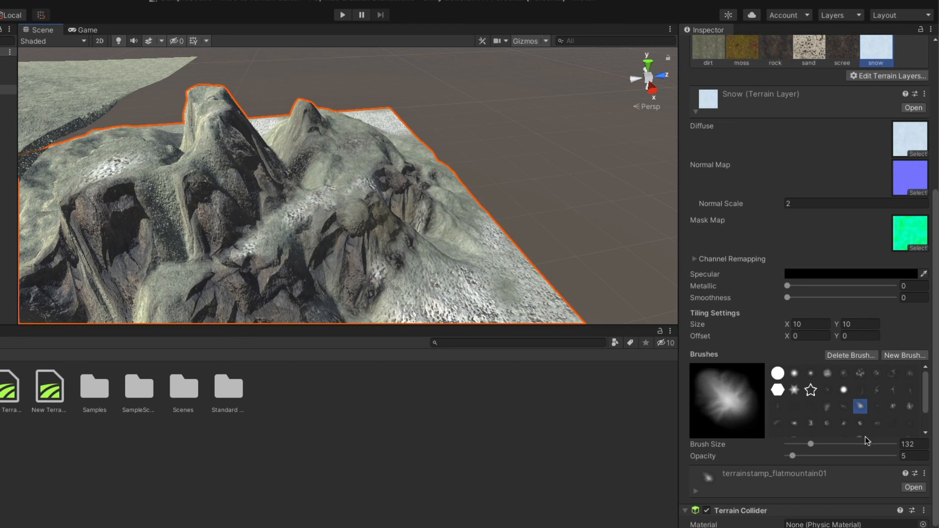
{"action": "left_click_drag", "start_coordinate": [811, 445], "coordinate": [805, 456]}
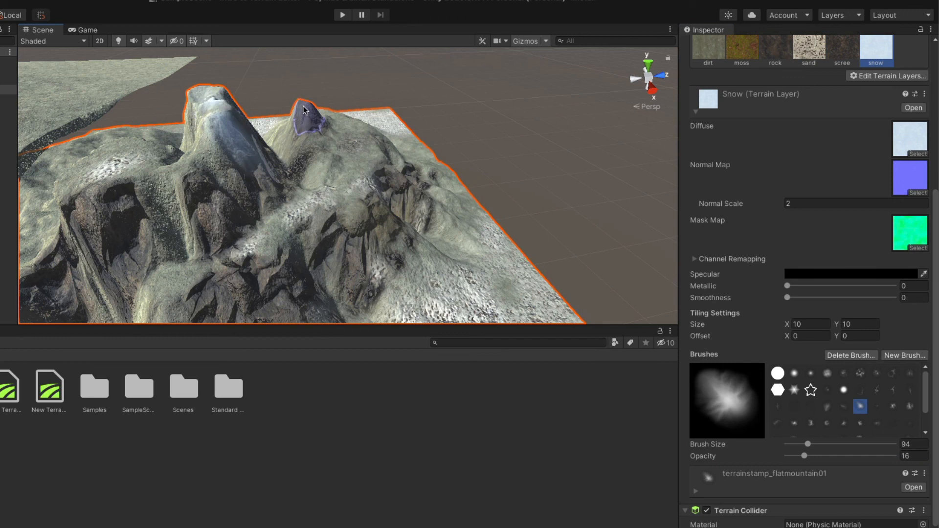
{"action": "left_click", "coordinate": [344, 200]}
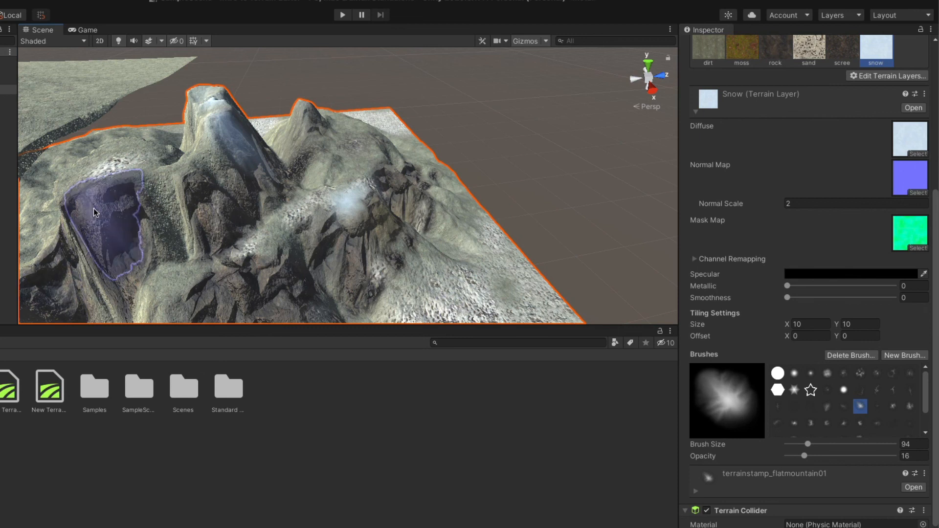
- Paint patches of dirt over the sandy flat ground at the foot of the mountain
{"action": "middle_click_drag", "start_coordinate": [93, 208], "coordinate": [87, 268]}
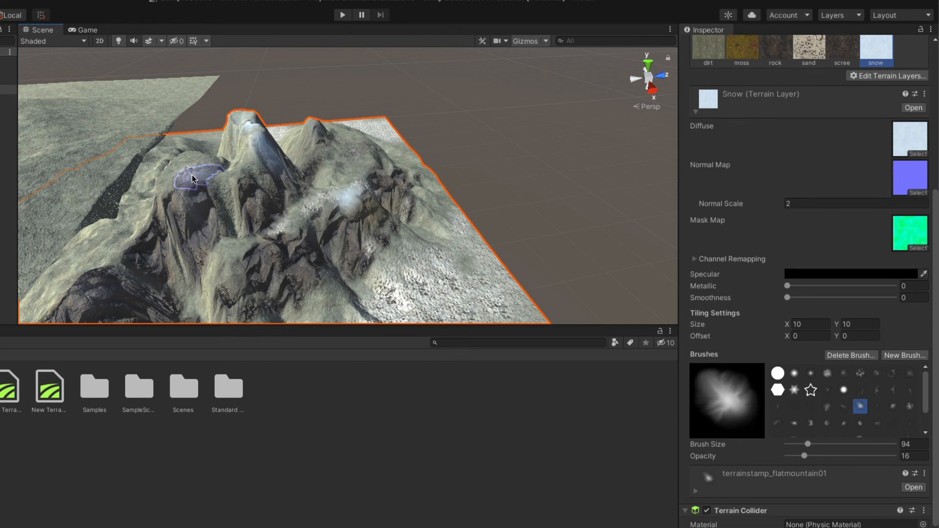
{"action": "scroll", "coordinate": [186, 172], "scroll_direction": "up", "scroll_amount": 6}
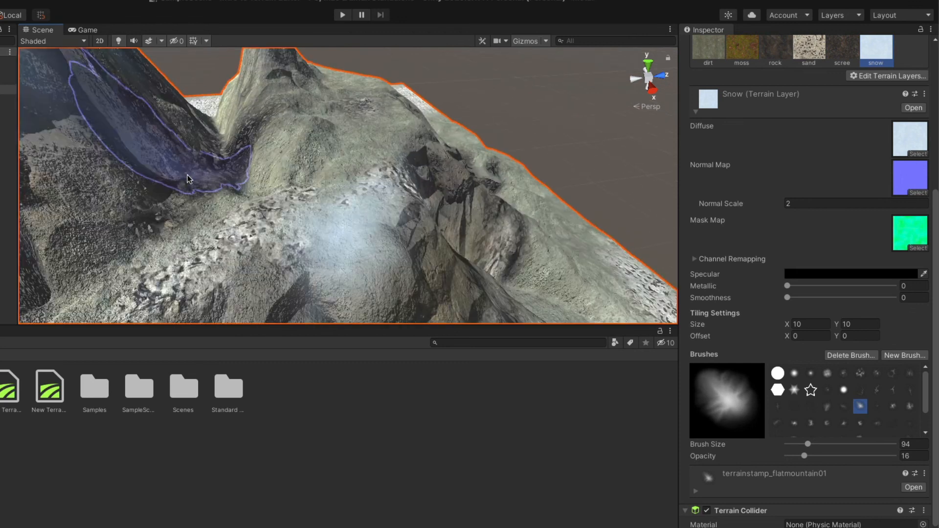
{"action": "left_click_drag", "start_coordinate": [187, 174], "coordinate": [430, 177], "text": "alt"}
{"action": "scroll", "coordinate": [426, 179], "scroll_direction": "up", "scroll_amount": 5}
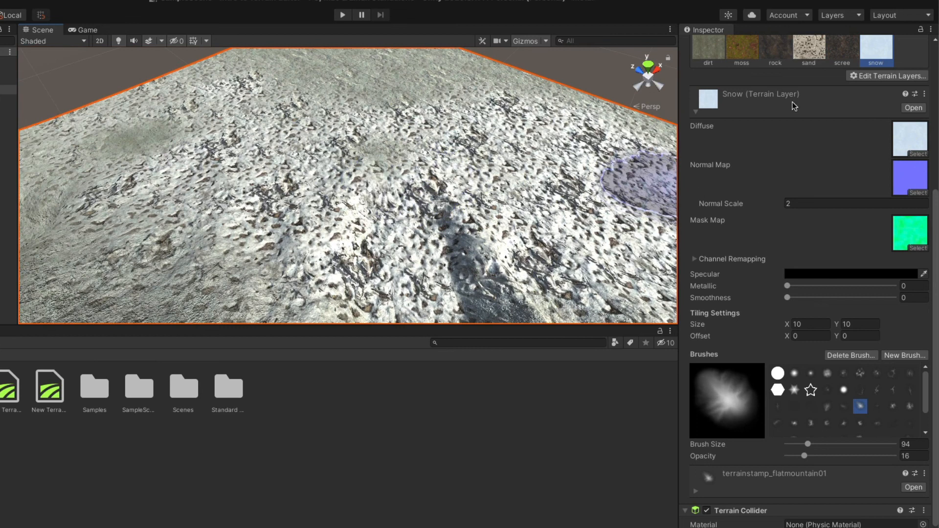
{"action": "left_click", "coordinate": [705, 51]}
{"action": "mouse_move", "coordinate": [590, 164]}
{"action": "left_mouse_down"}
{"action": "mouse_move", "coordinate": [494, 230]}
{"action": "mouse_move", "coordinate": [260, 233]}
{"action": "mouse_move", "coordinate": [201, 186]}
{"action": "mouse_move", "coordinate": [332, 156]}
{"action": "mouse_move", "coordinate": [598, 202]}
{"action": "mouse_move", "coordinate": [455, 261]}
{"action": "mouse_move", "coordinate": [325, 212]}
{"action": "mouse_move", "coordinate": [465, 148]}
{"action": "mouse_move", "coordinate": [298, 145]}
{"action": "mouse_move", "coordinate": [186, 130]}
{"action": "mouse_move", "coordinate": [149, 157]}
{"action": "mouse_move", "coordinate": [295, 216]}
{"action": "mouse_move", "coordinate": [338, 257]}
{"action": "mouse_move", "coordinate": [596, 266]}
{"action": "mouse_move", "coordinate": [615, 168]}
{"action": "mouse_move", "coordinate": [643, 177]}
{"action": "mouse_move", "coordinate": [529, 269]}
{"action": "left_mouse_up"}
{"action": "scroll", "coordinate": [520, 272], "scroll_direction": "down", "scroll_amount": 5}
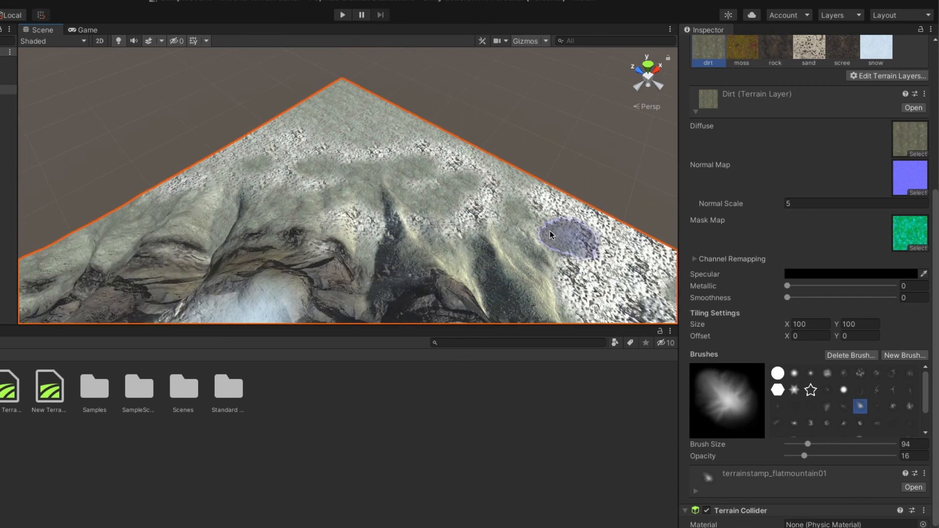
{"action": "scroll", "coordinate": [65, 286], "scroll_direction": "down", "scroll_amount": 4}
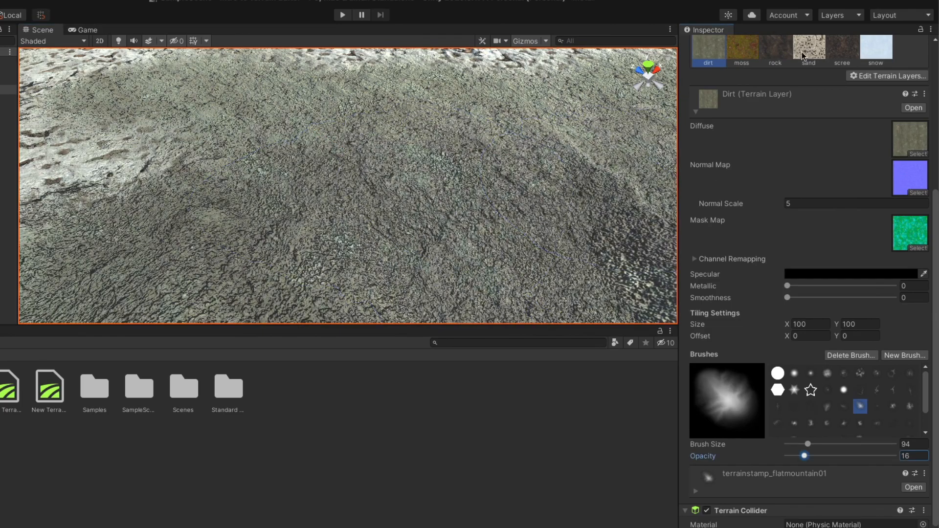
- Select the sand layer for painting the ground at the foot of the mountain
{"action": "left_click", "coordinate": [737, 47]}
{"action": "scroll", "coordinate": [371, 186], "scroll_direction": "down", "scroll_amount": 10}
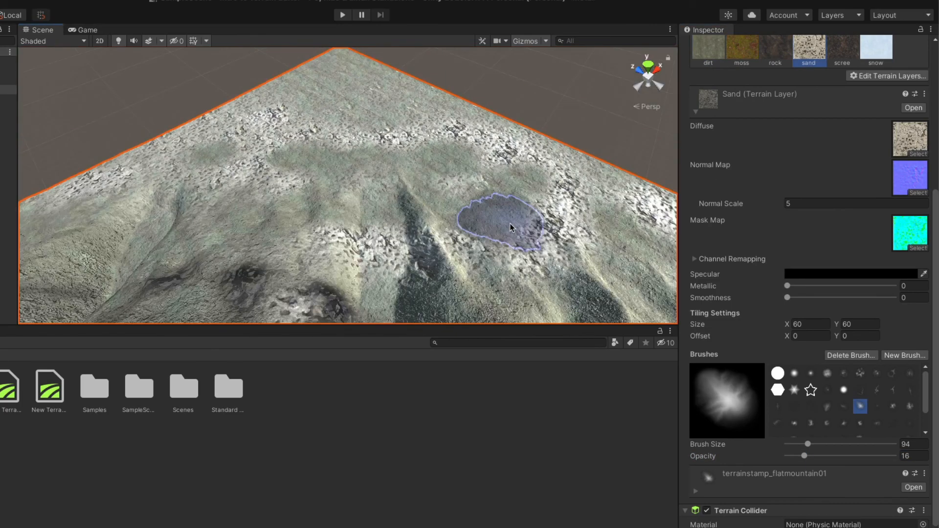
{"action": "scroll", "coordinate": [509, 227], "scroll_direction": "down", "scroll_amount": 10}
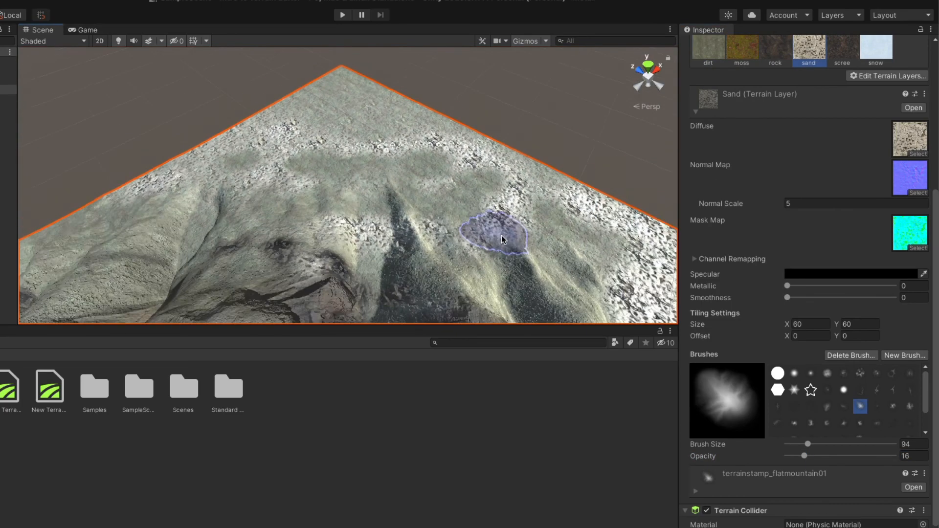
{"action": "scroll", "coordinate": [462, 263], "scroll_direction": "down", "scroll_amount": 4}
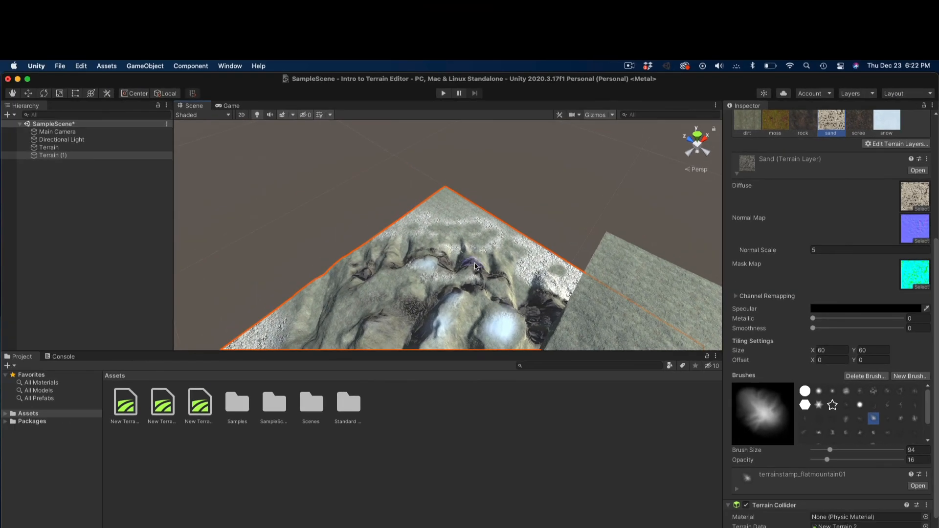
- Delete the neighbouring flat Terrain object from the scene
{"action": "left_click", "coordinate": [68, 150]}
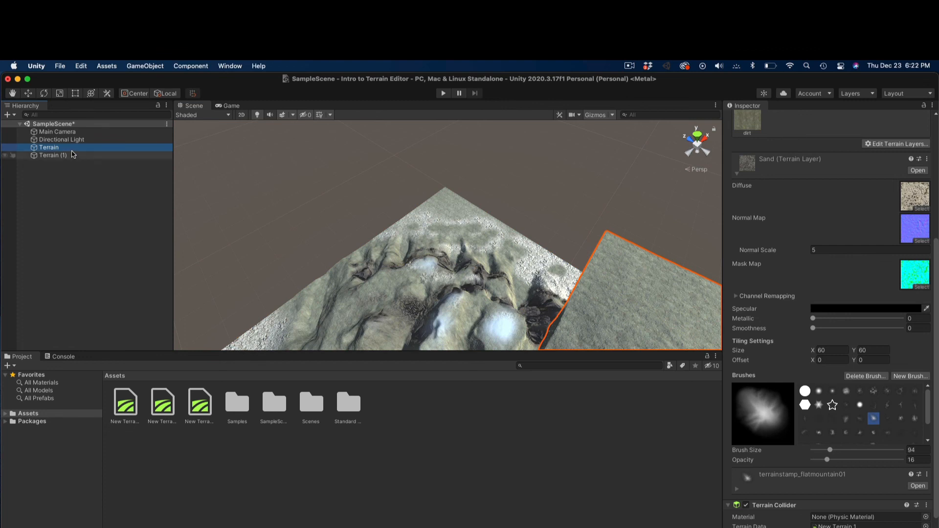
{"action": "right_click", "coordinate": [72, 152]}
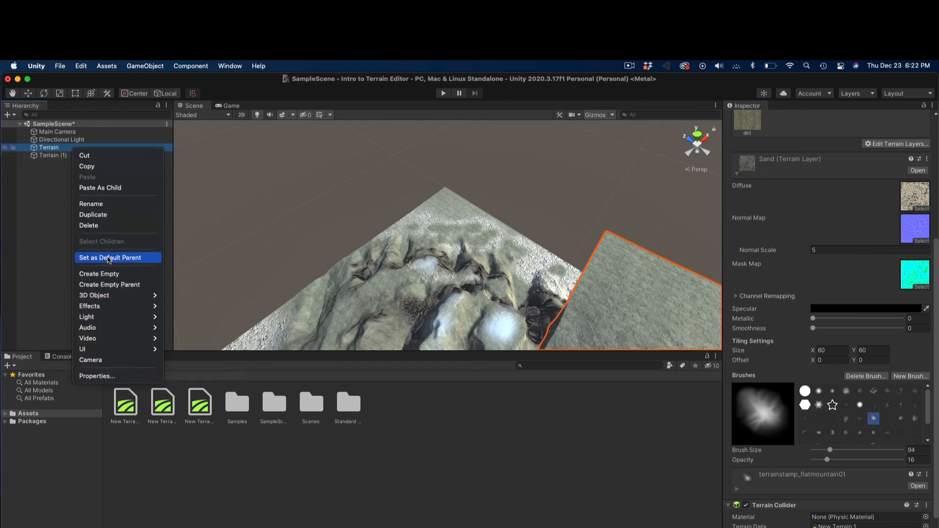
{"action": "left_click", "coordinate": [113, 226]}
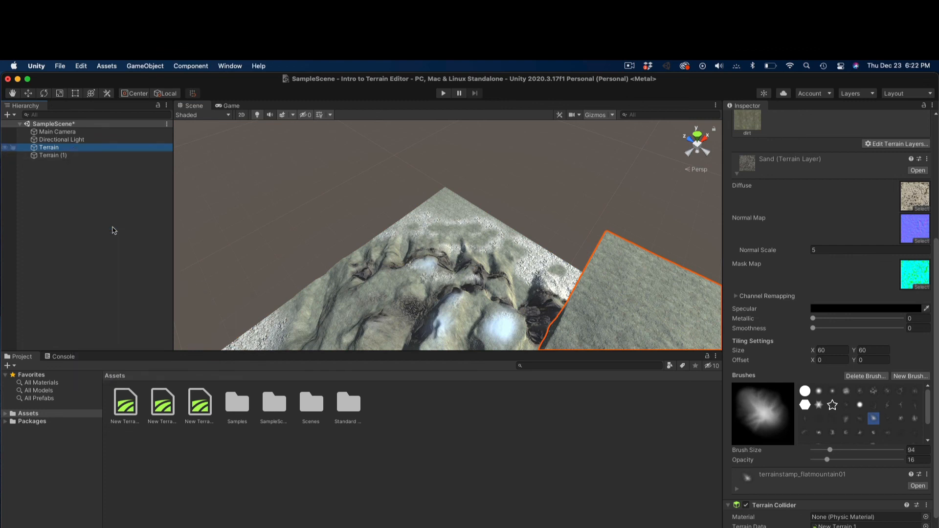
{"action": "scroll", "coordinate": [509, 248], "scroll_direction": "down", "scroll_amount": 5}
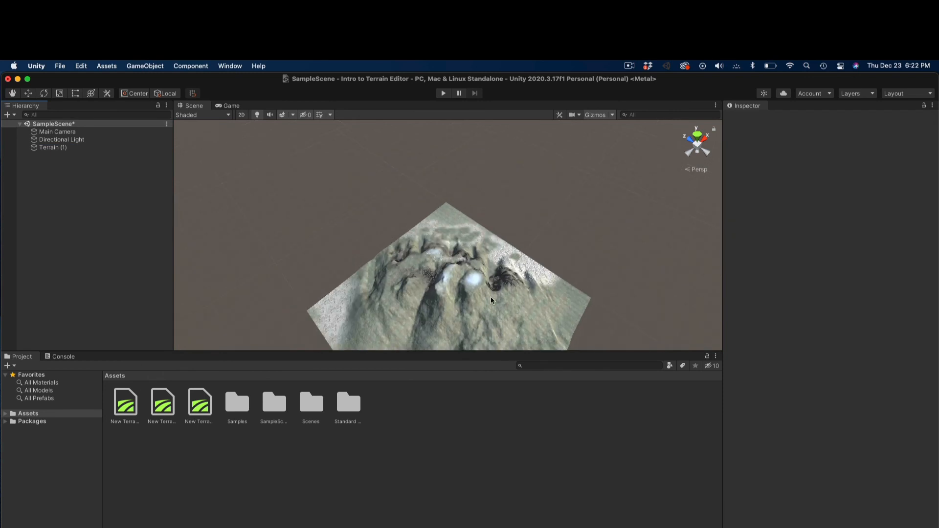
{"action": "left_click_drag", "start_coordinate": [515, 313], "coordinate": [480, 275], "text": "alt"}
{"action": "scroll", "coordinate": [487, 277], "scroll_direction": "down", "scroll_amount": 2}
{"action": "scroll", "coordinate": [492, 279], "scroll_direction": "up", "scroll_amount": 10}
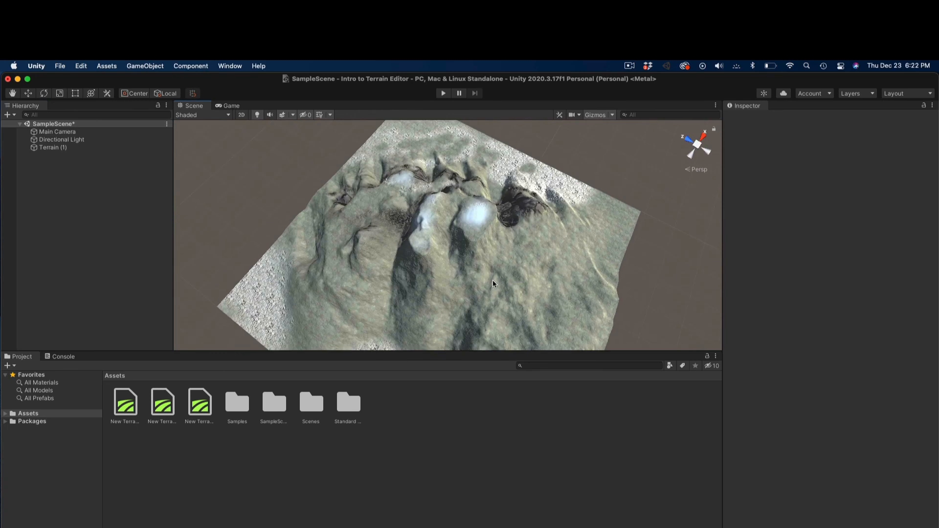